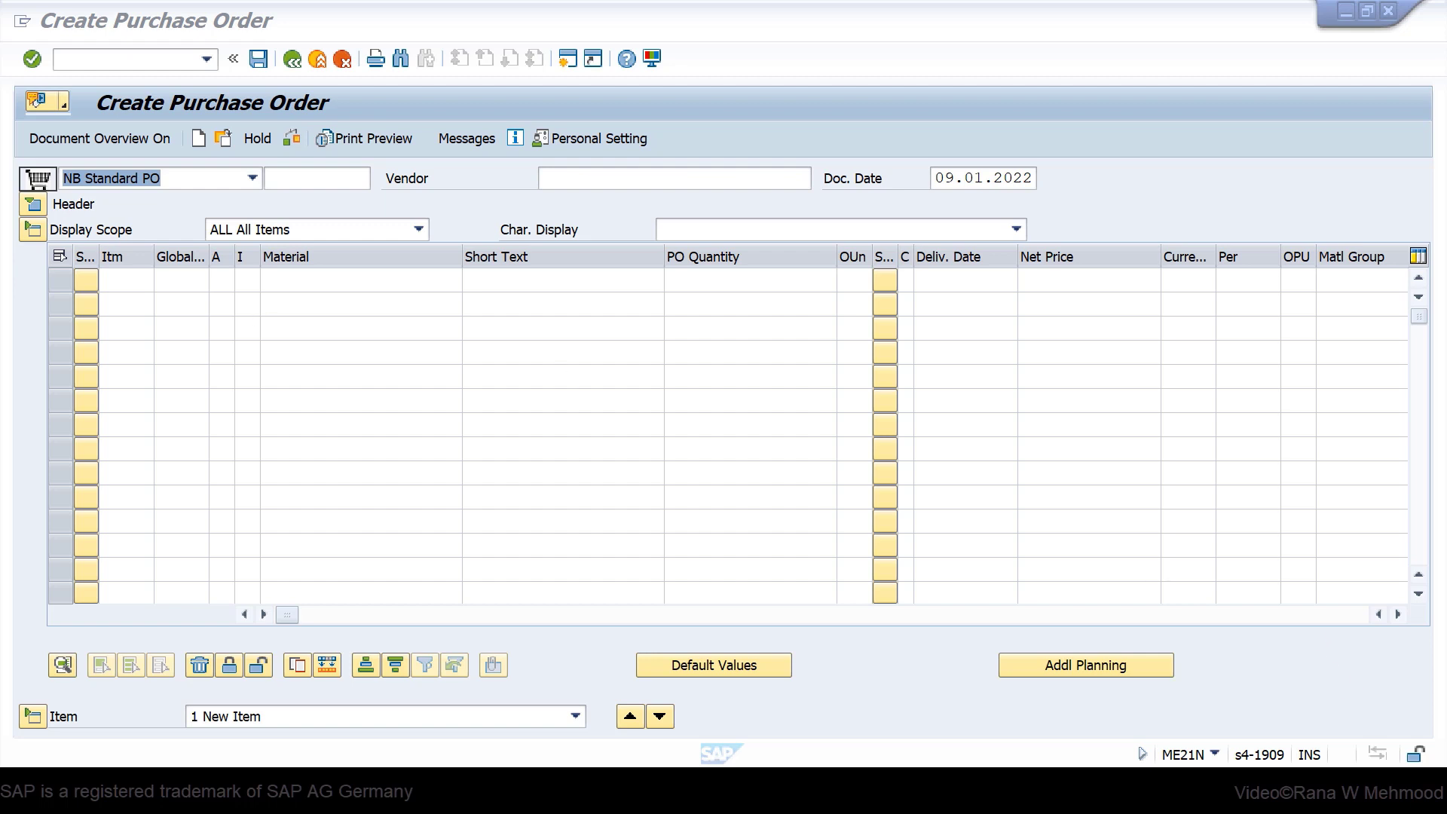
Step: Switch from the Create Purchase Order screen to the SAP Easy Access window
left_click(893, 716)
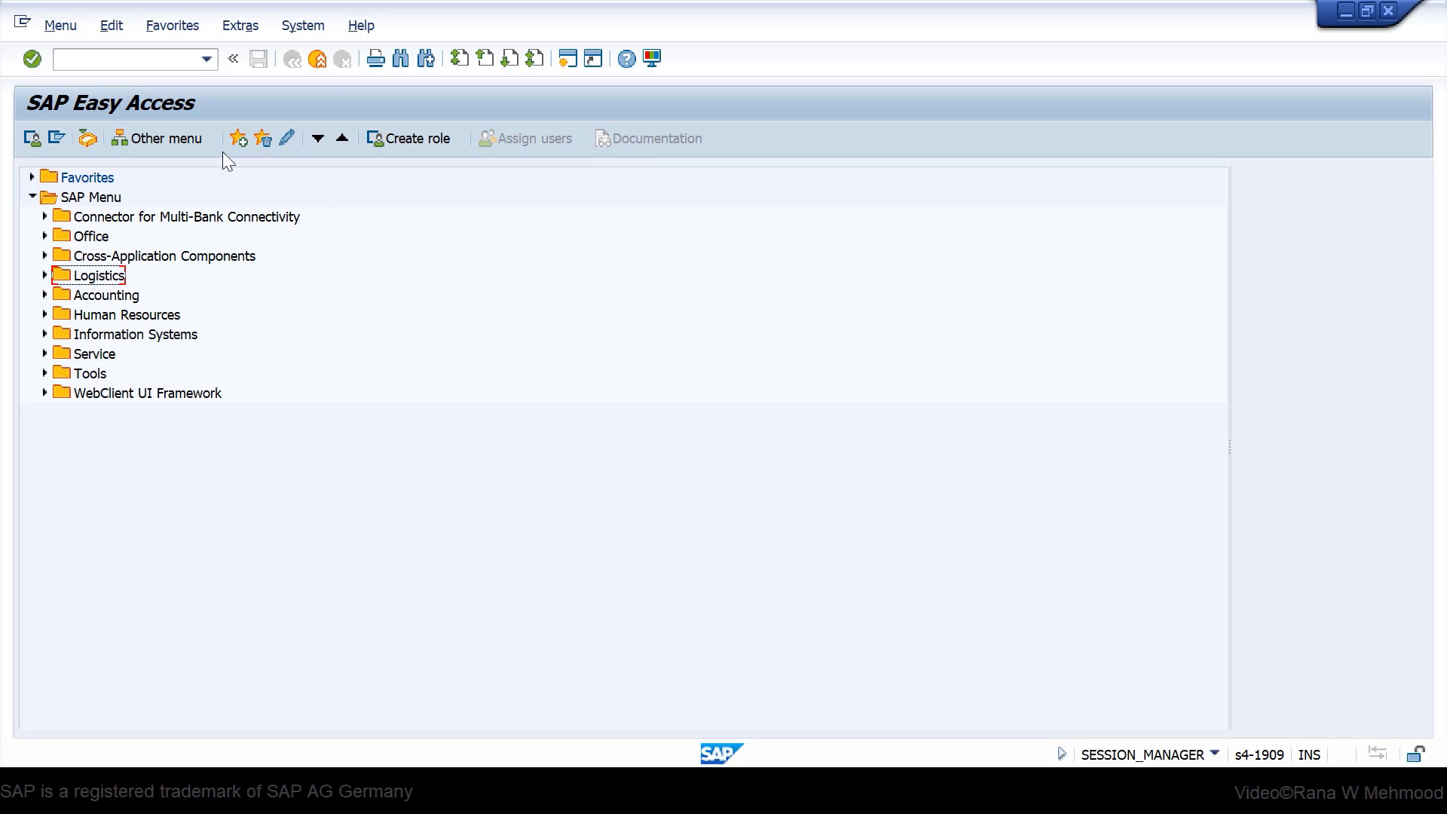
Step: Launch transaction SFW5 and accept the security warning to reach the business function status screen
left_click(184, 75)
type("sfw5")
key("Return")
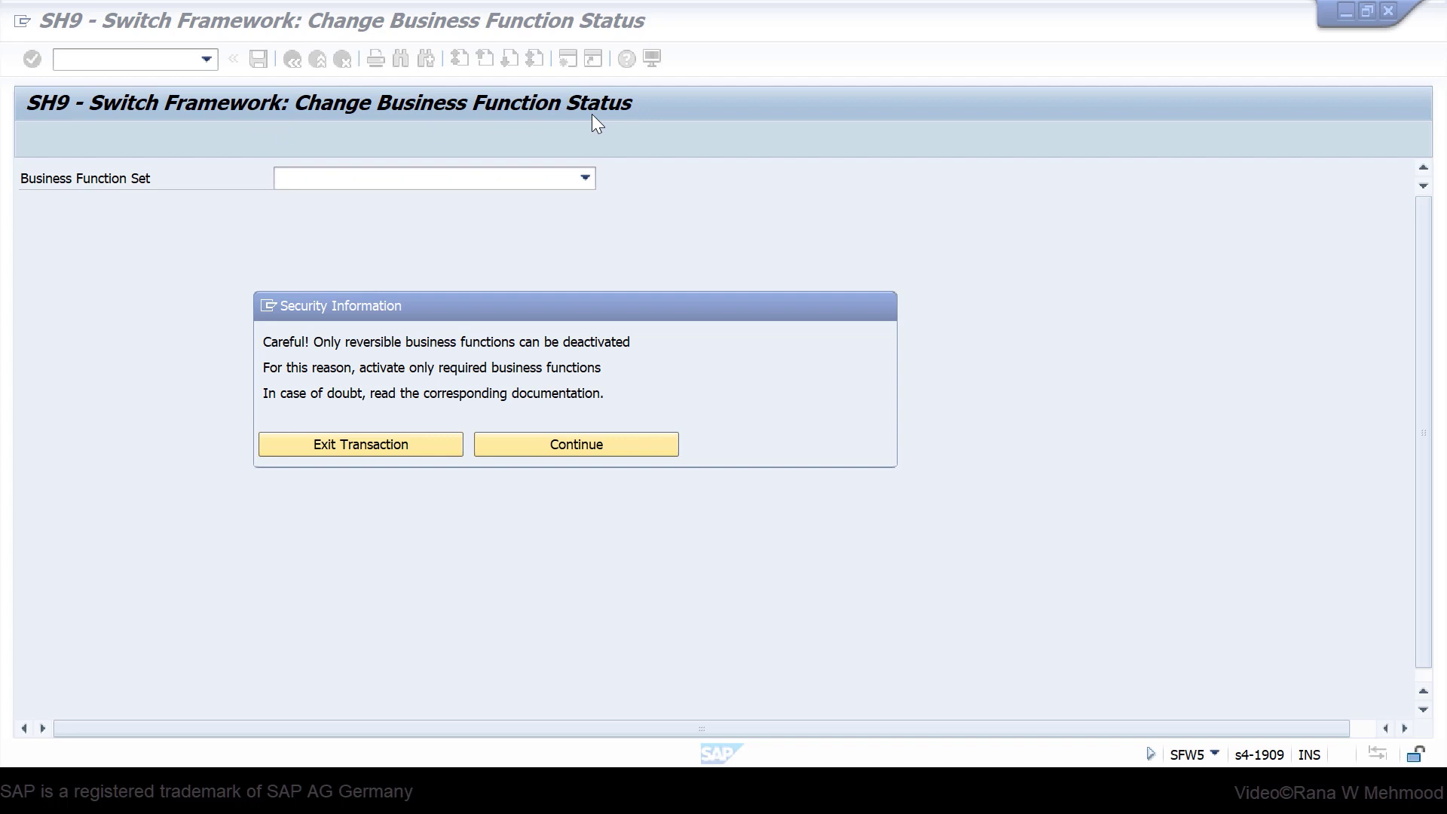
left_click(453, 302)
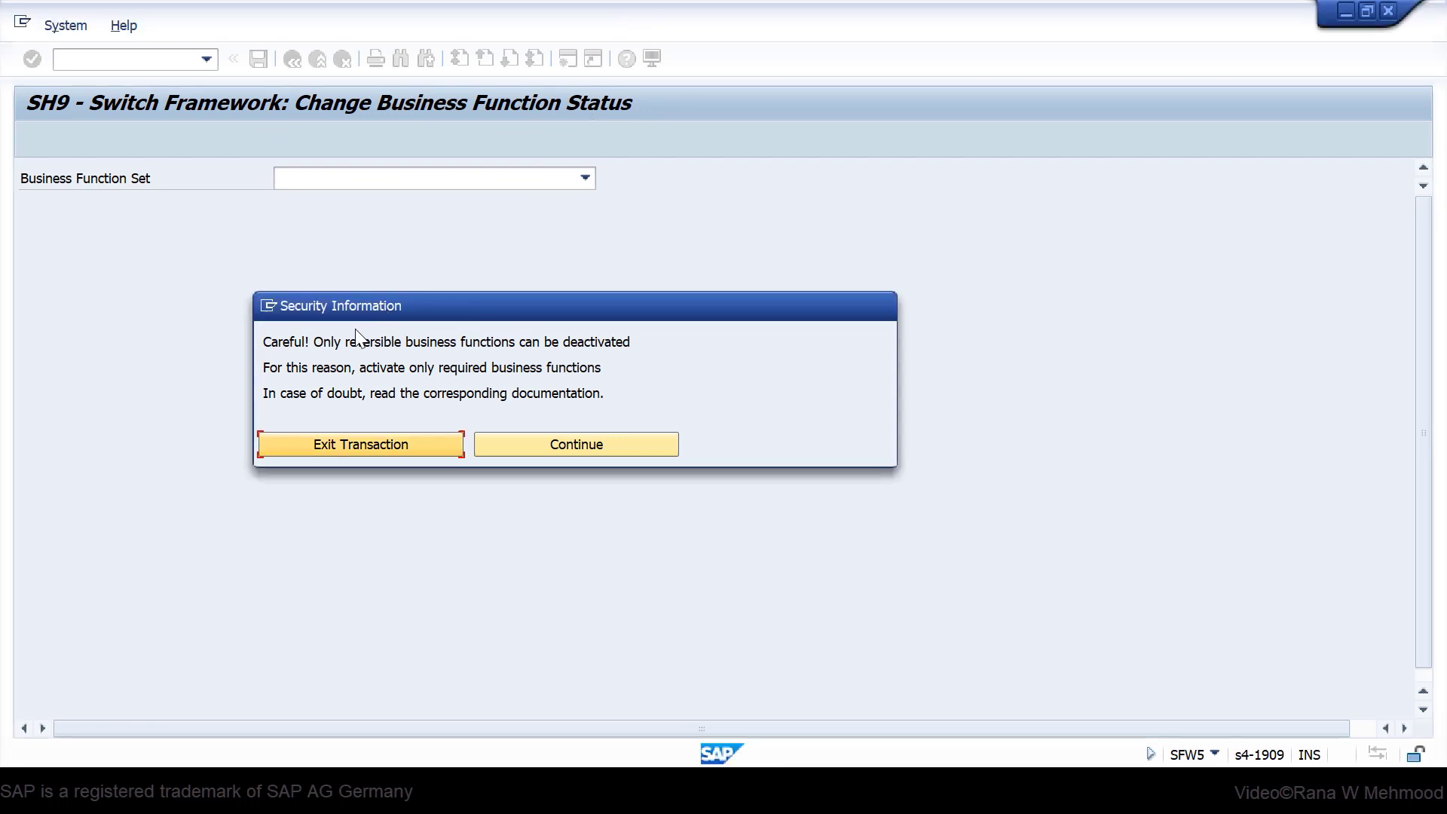
left_click(596, 443)
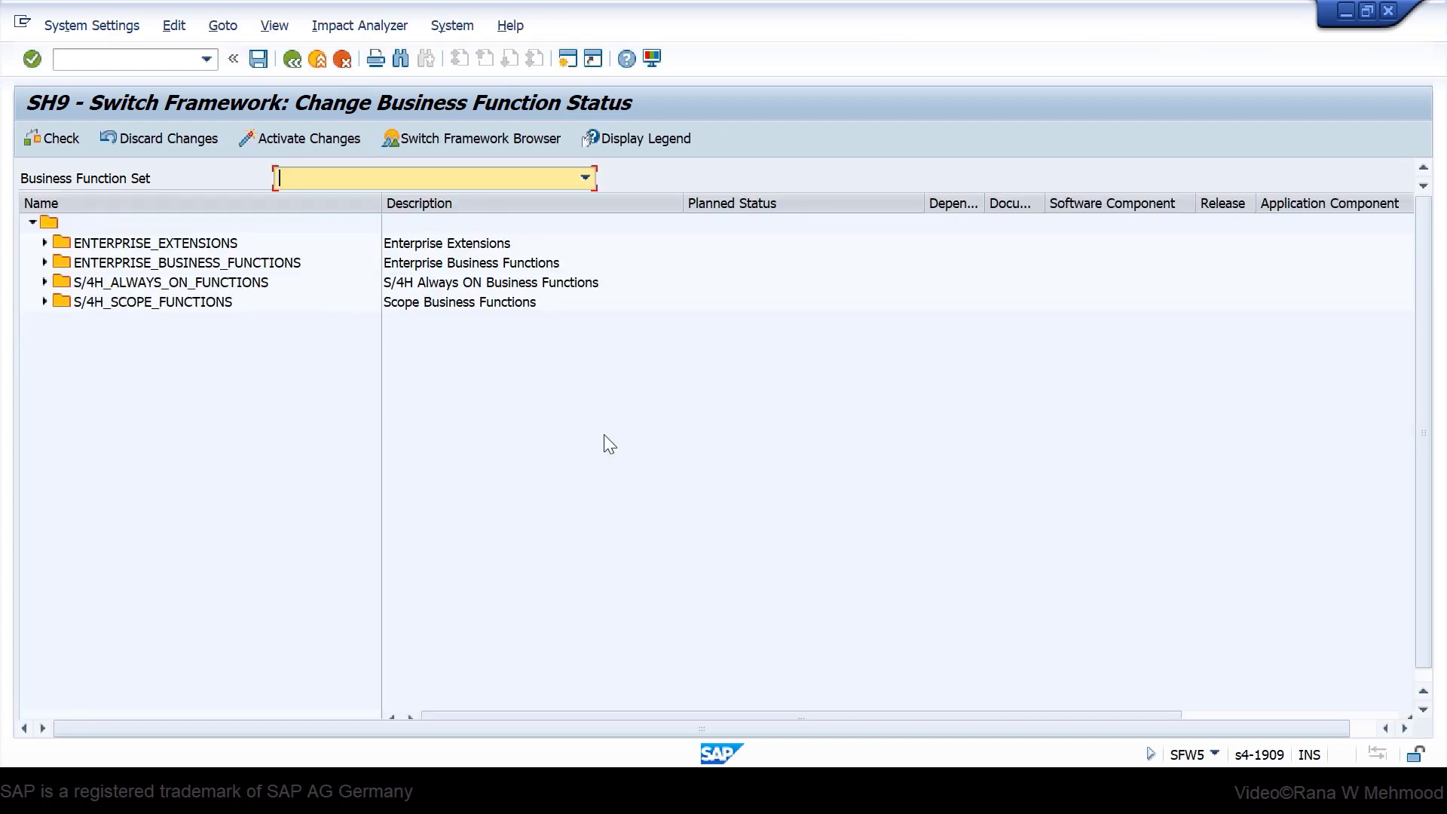
Step: Search the business function list for LOG_MM_CI_3 and tick its Planned Status checkbox
key("ctrl+f")
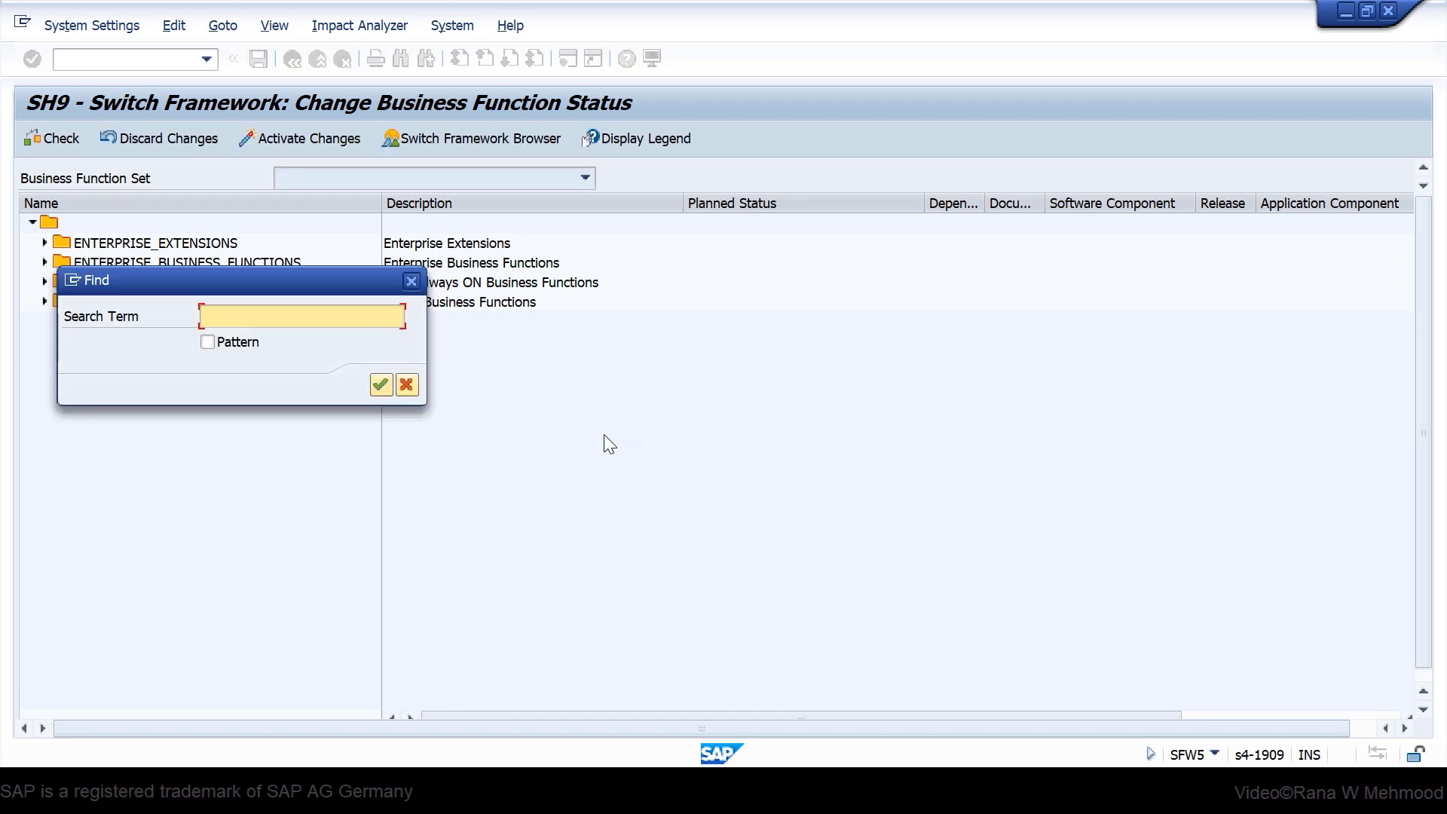
left_click_drag(220, 293, 235, 351)
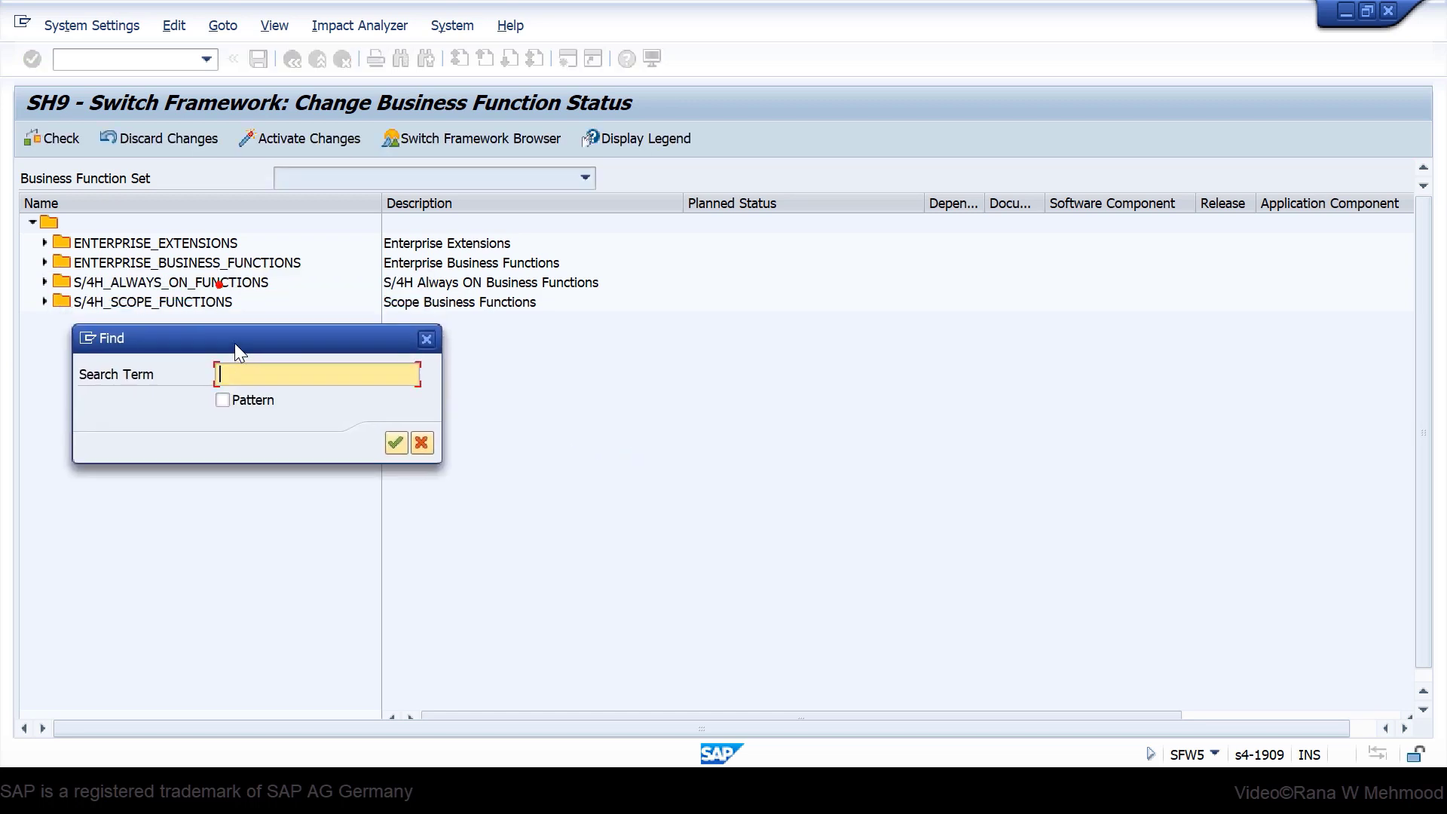
type("LOG_MM_CI_3")
left_click(400, 437)
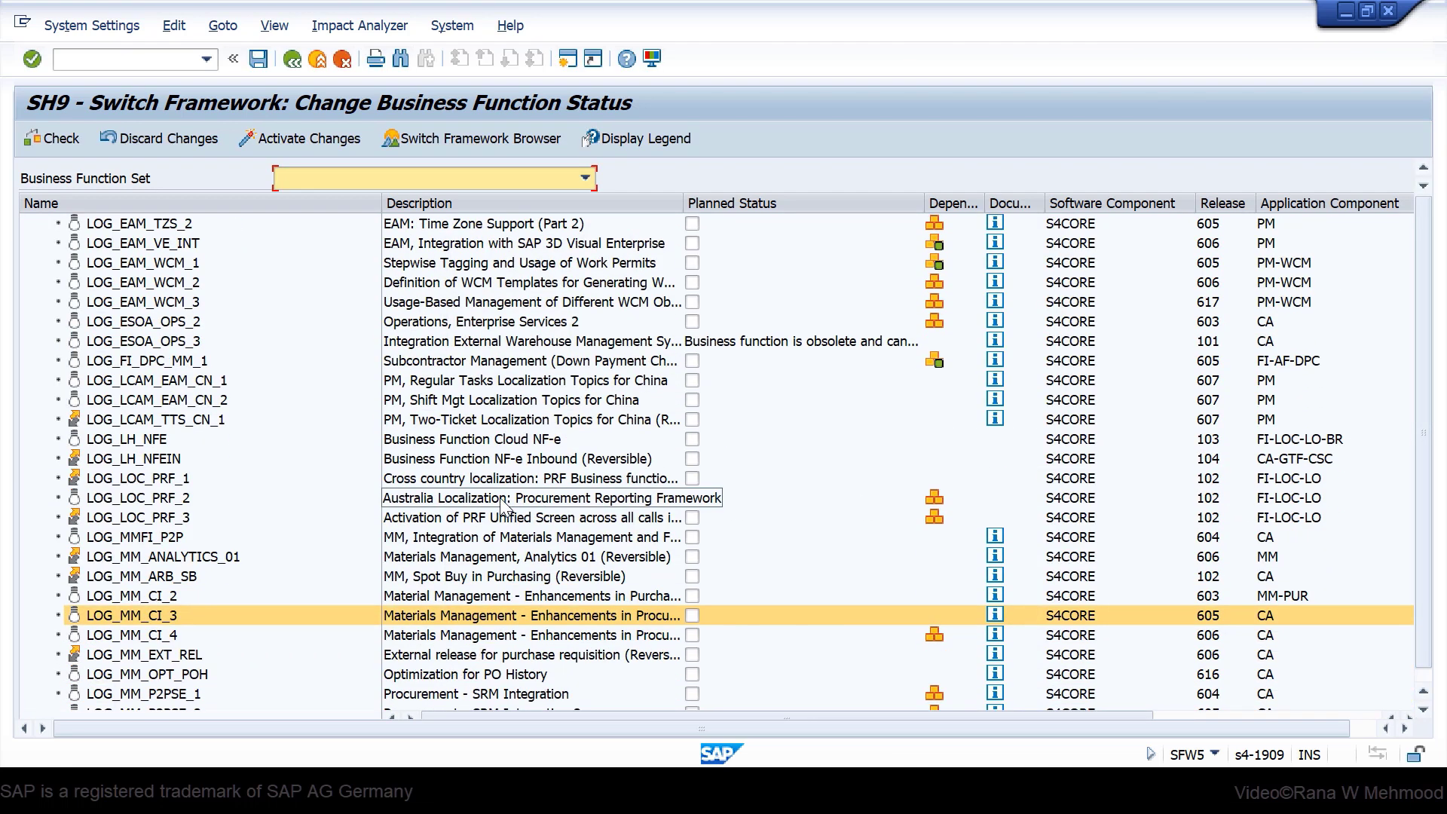
scroll(507, 508, "down", 2)
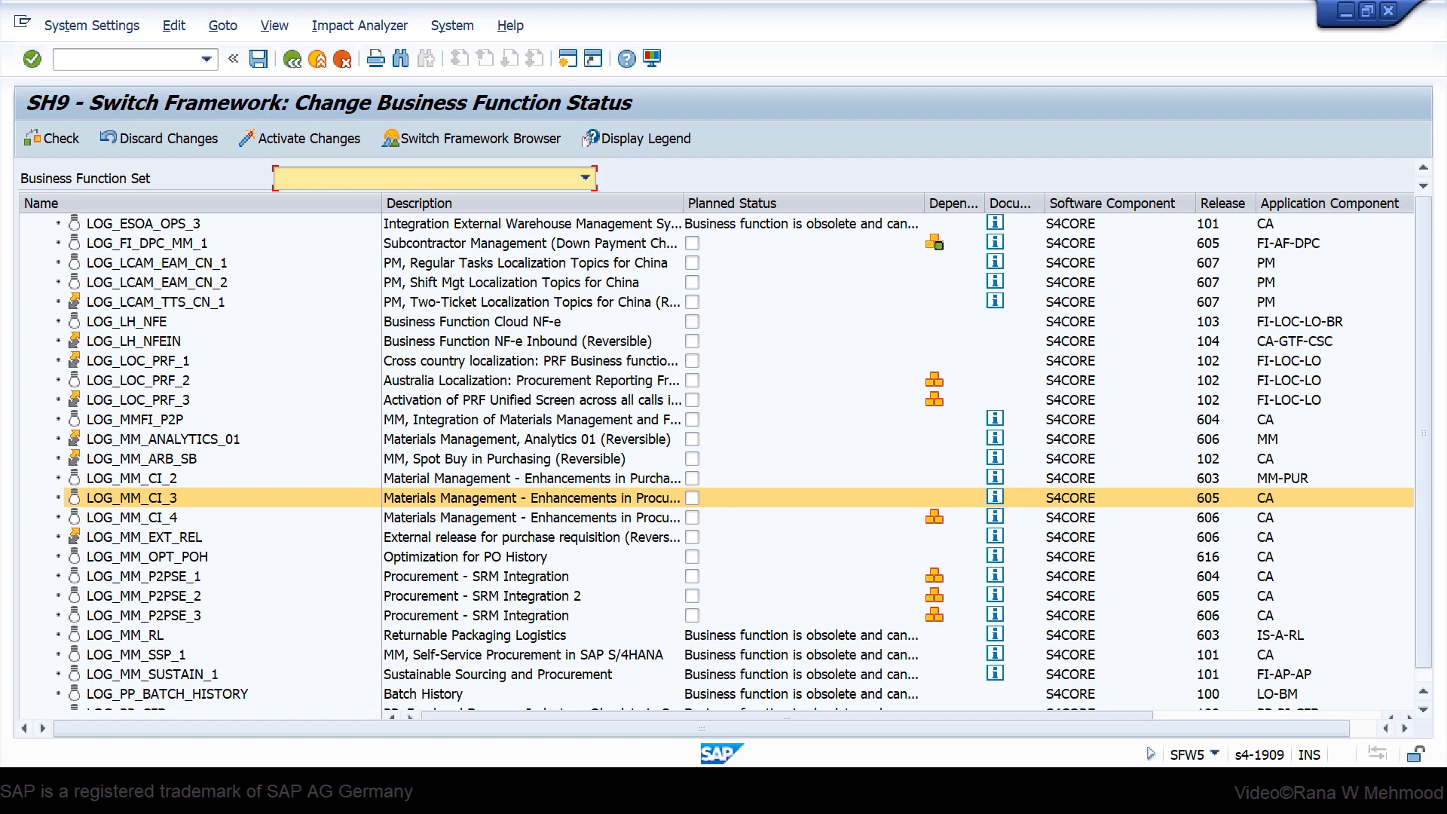
key("Return")
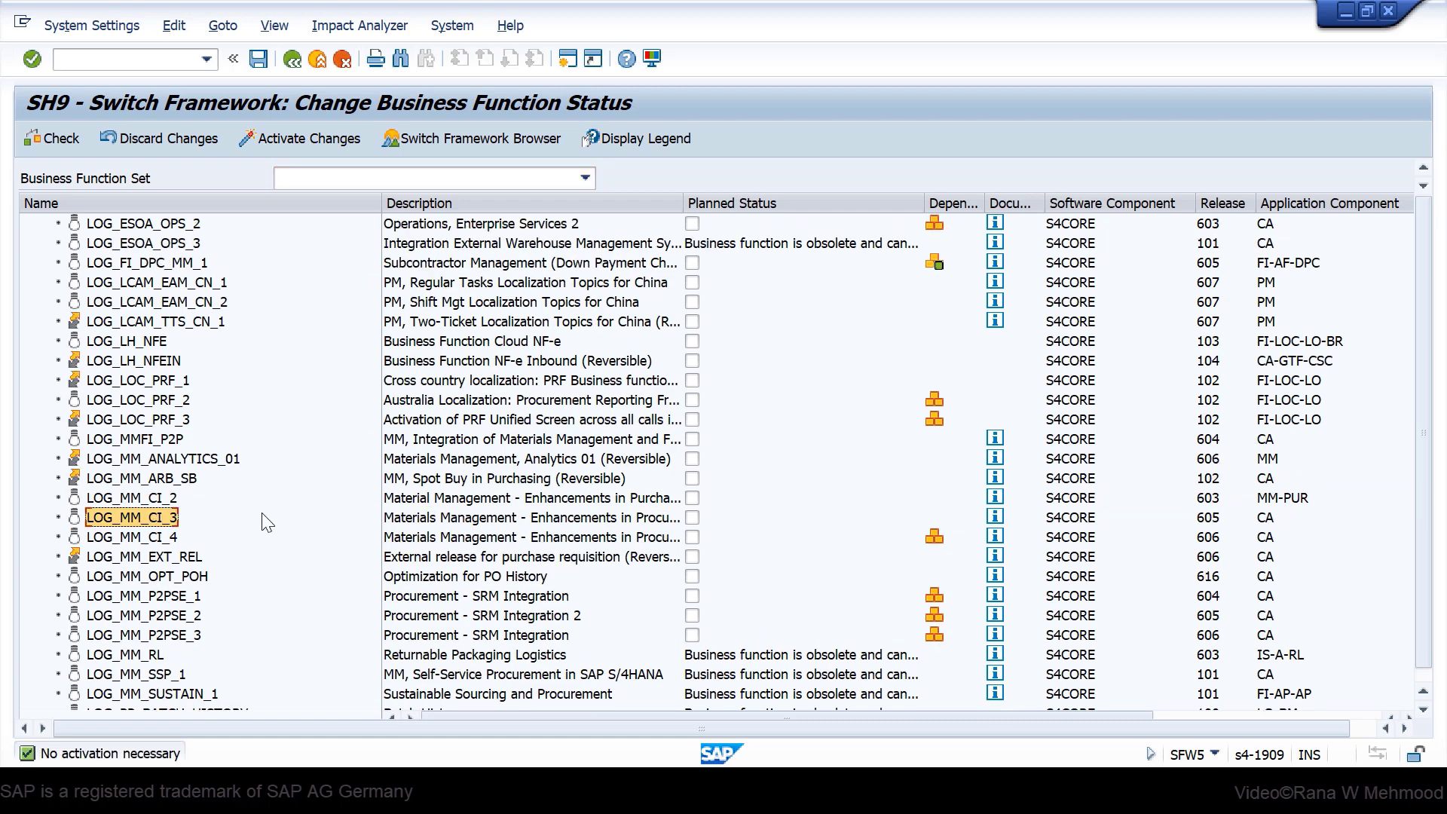
left_click(689, 518)
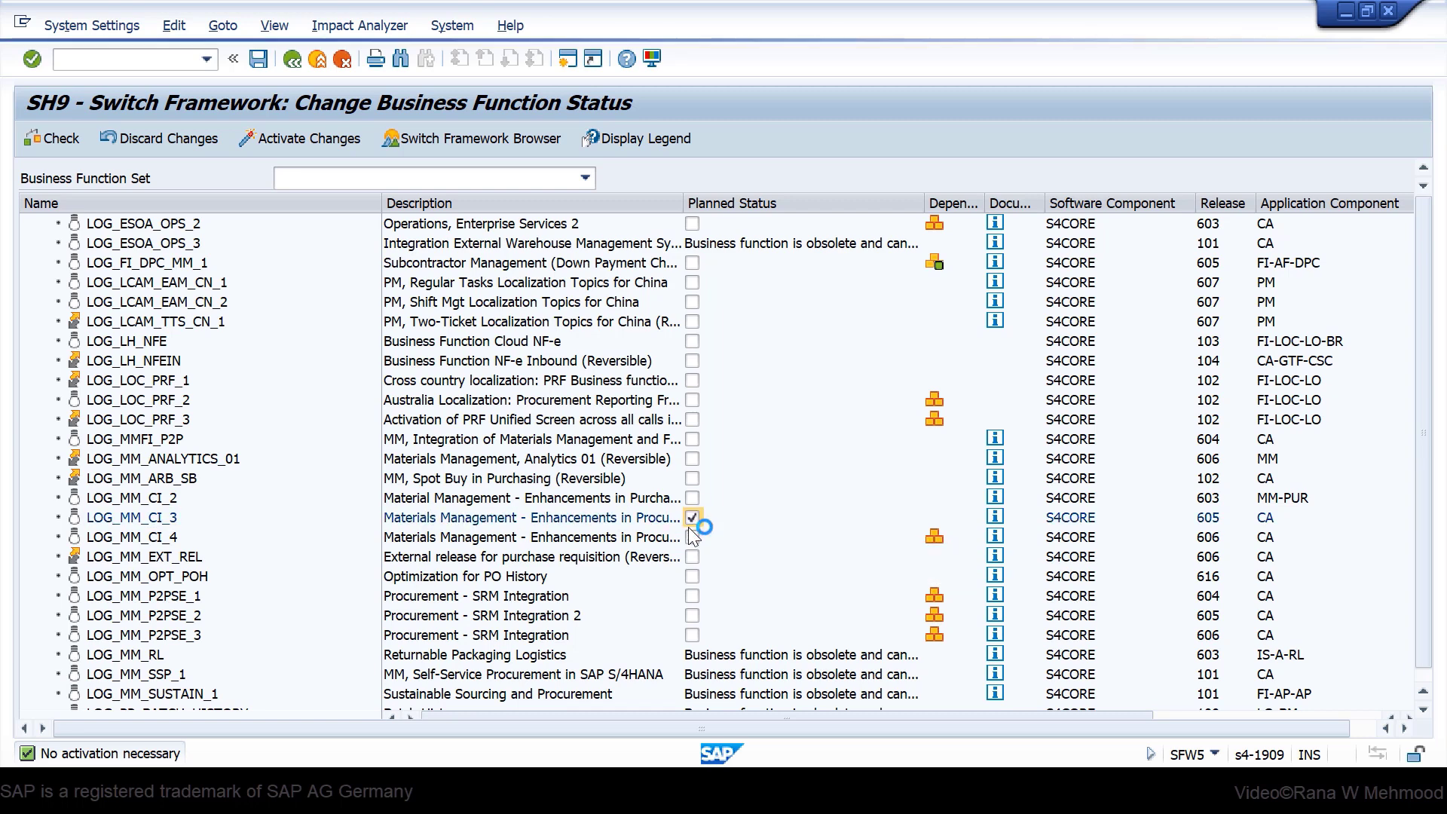
Step: Activate the LOG_MM_CI_3 change and acknowledge the background job SFW_ACTIVATE_SF0X notice
left_click(294, 141)
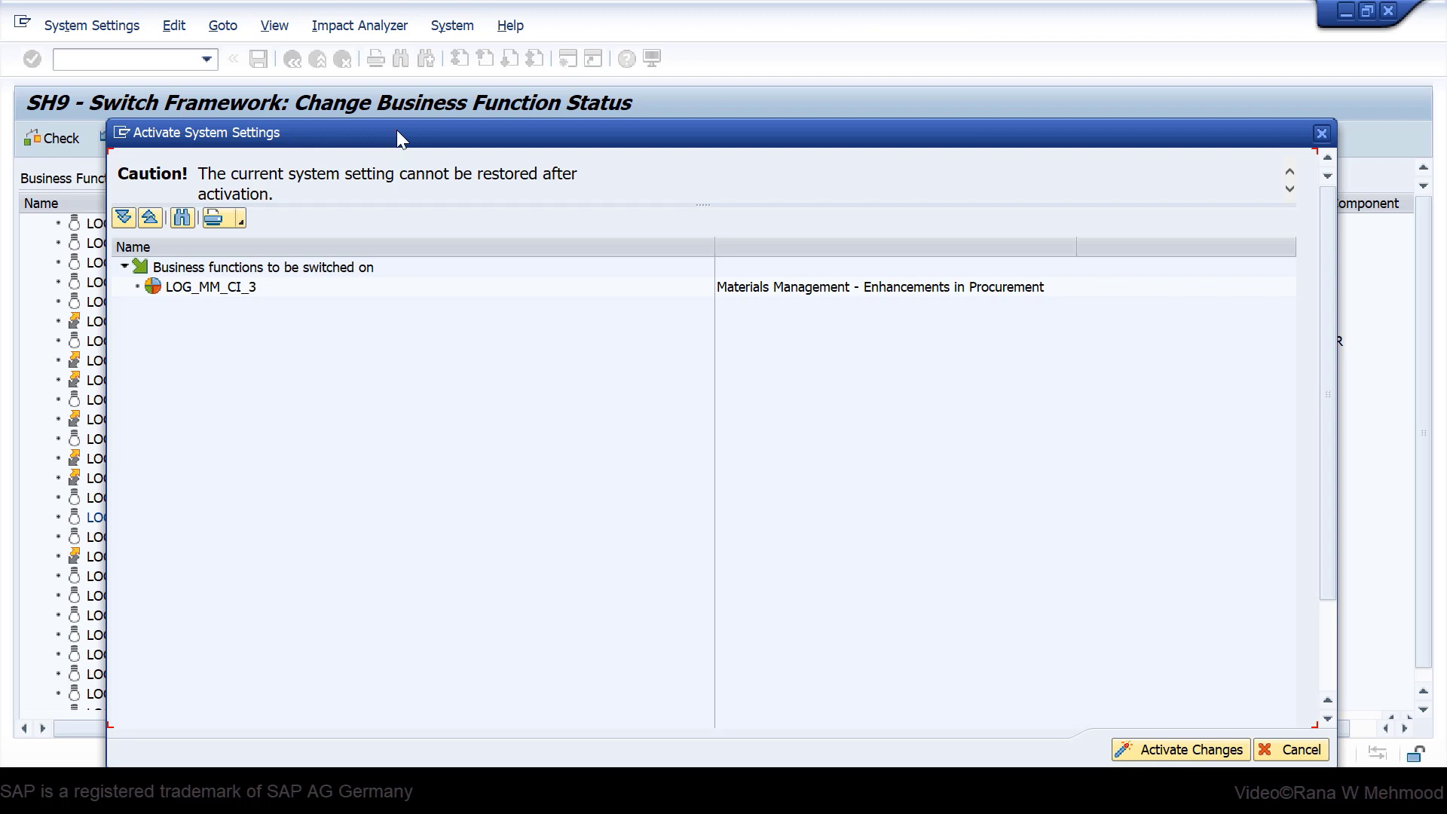
left_click_drag(396, 132, 328, 85)
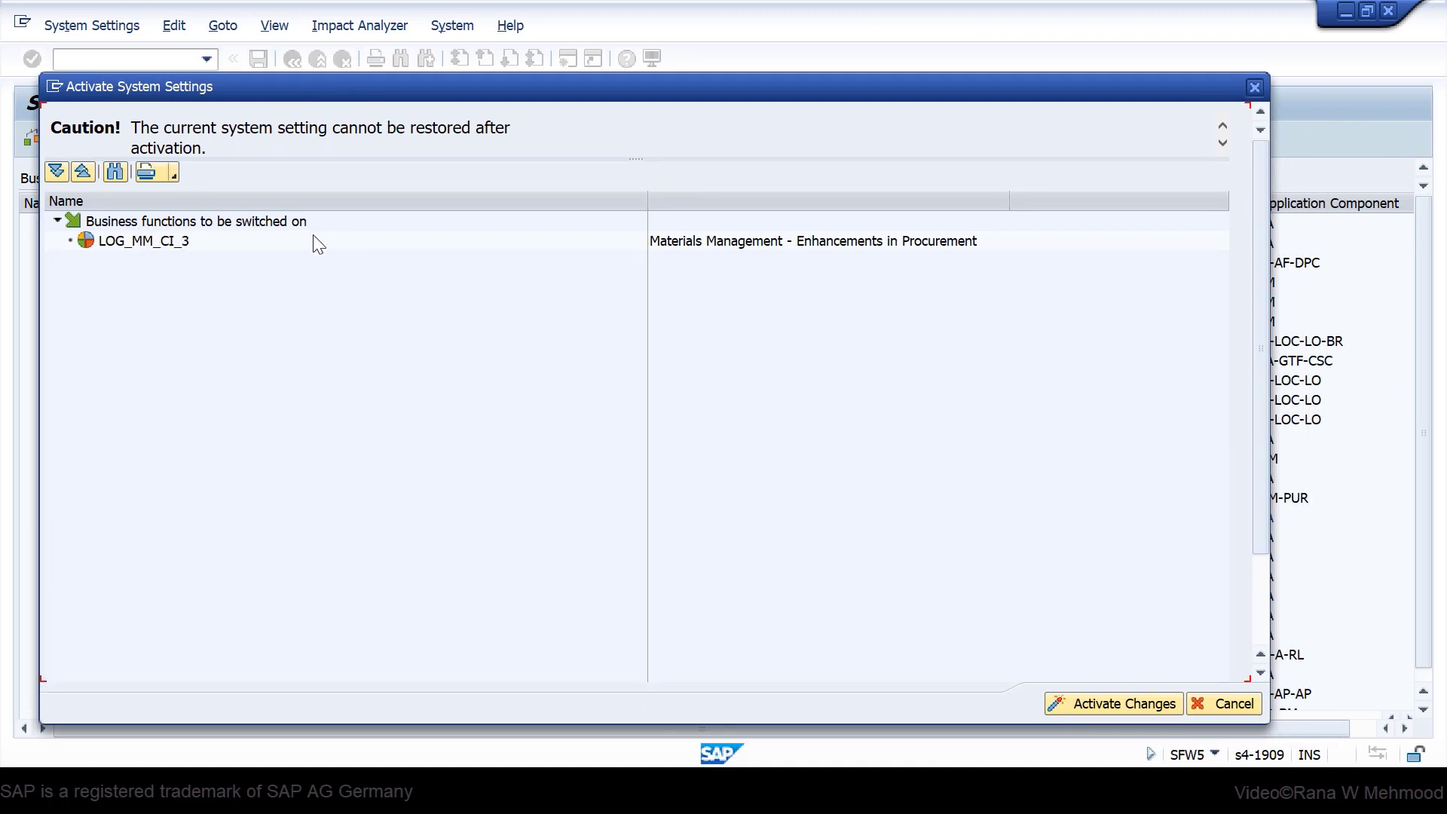
left_click(1127, 702)
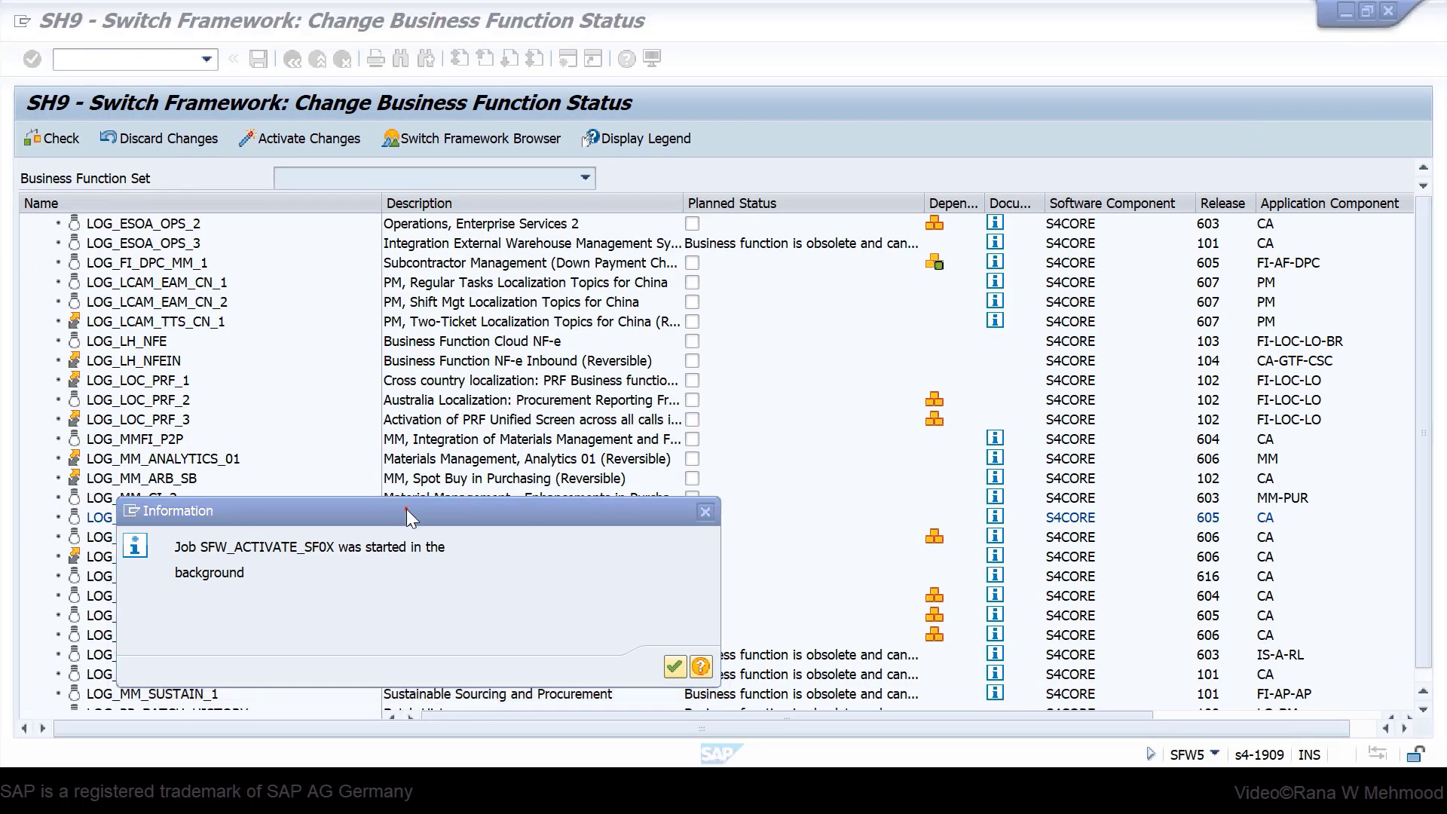
left_click_drag(407, 504, 413, 424)
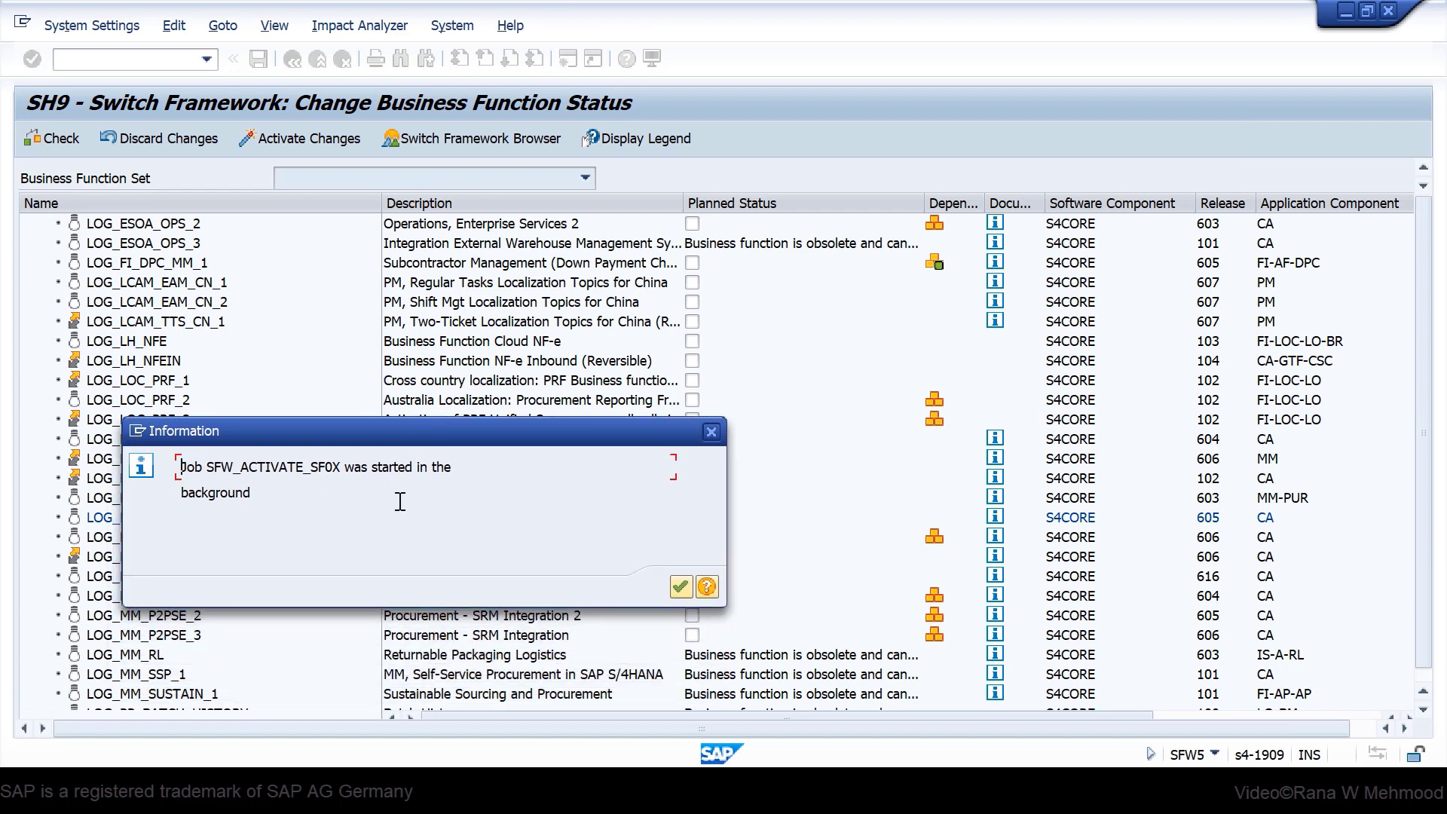
left_click(680, 588)
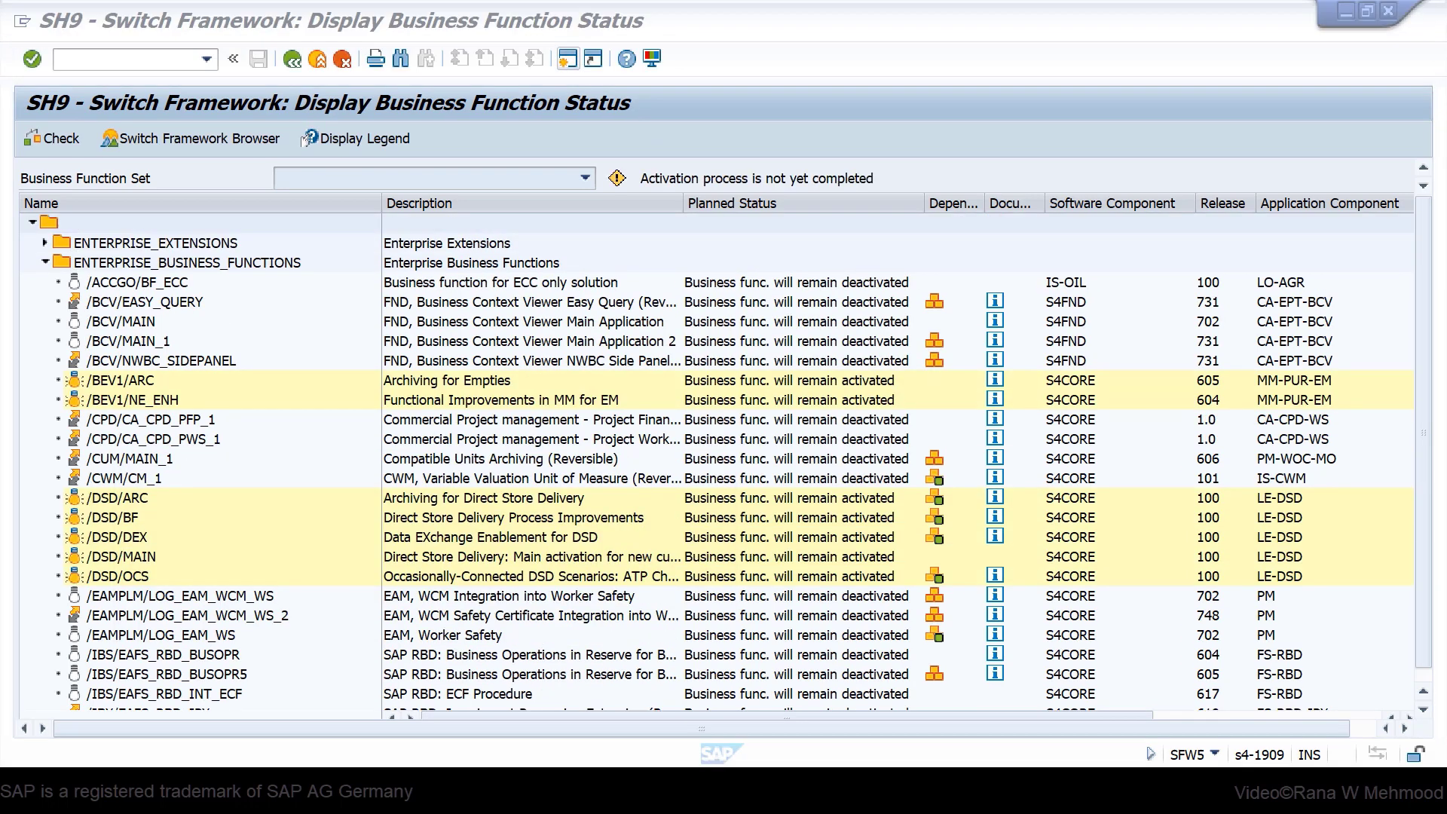
Step: Return to the purchase order window and restart ME21N with /nme21n
mouse_move(711, 791)
left_click(711, 678)
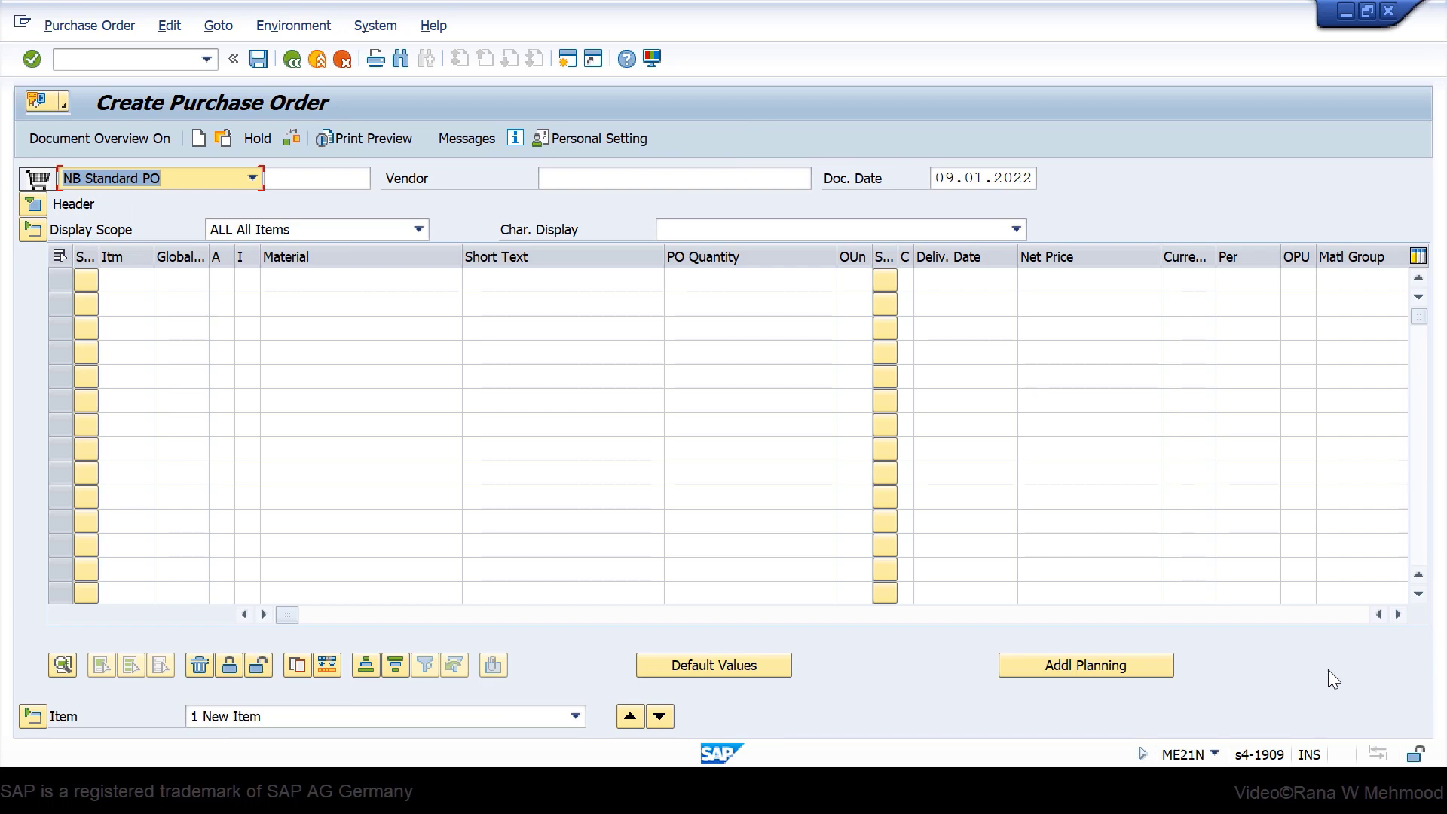
left_click(147, 65)
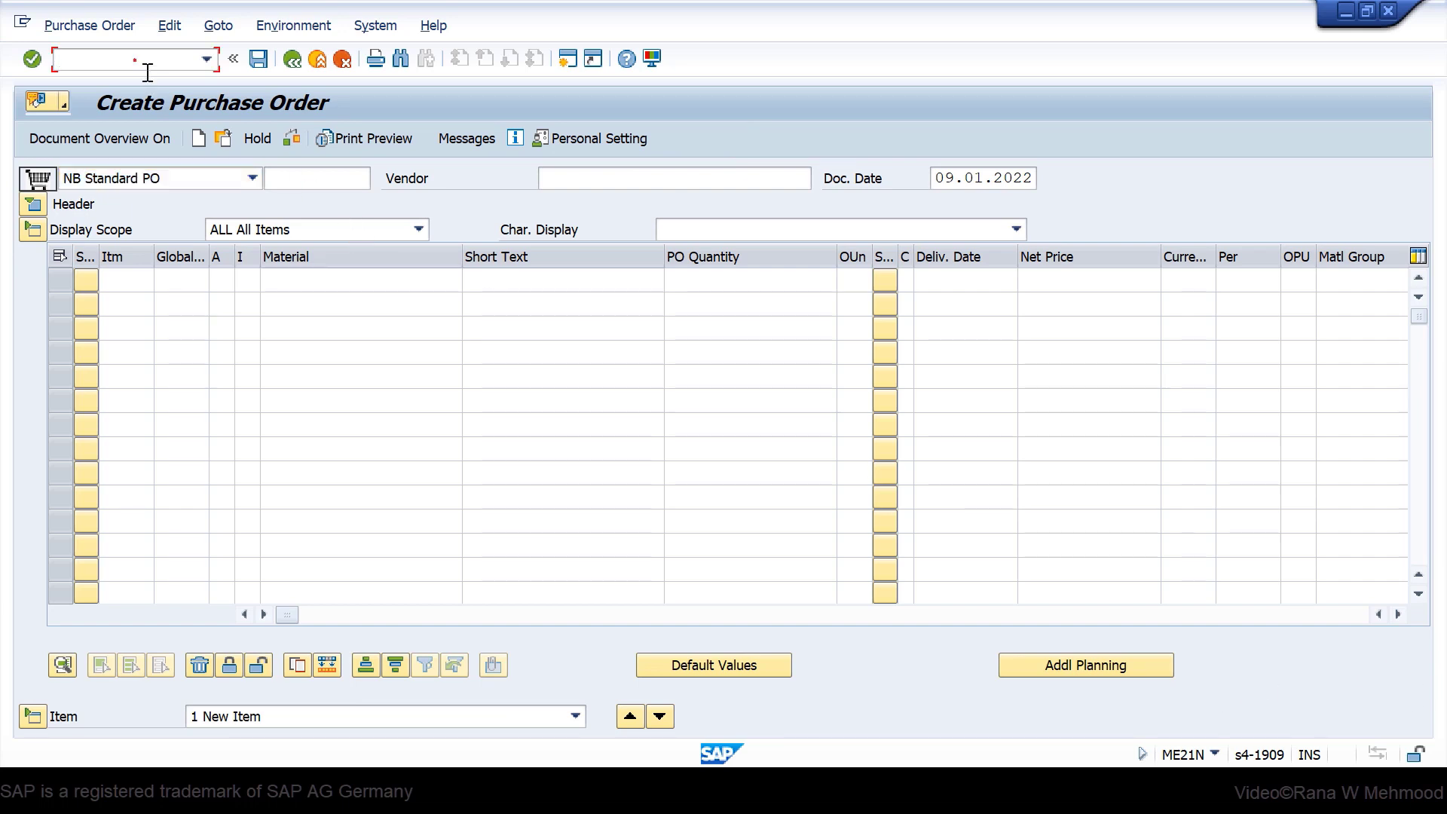
type("/nme21n")
key("Return")
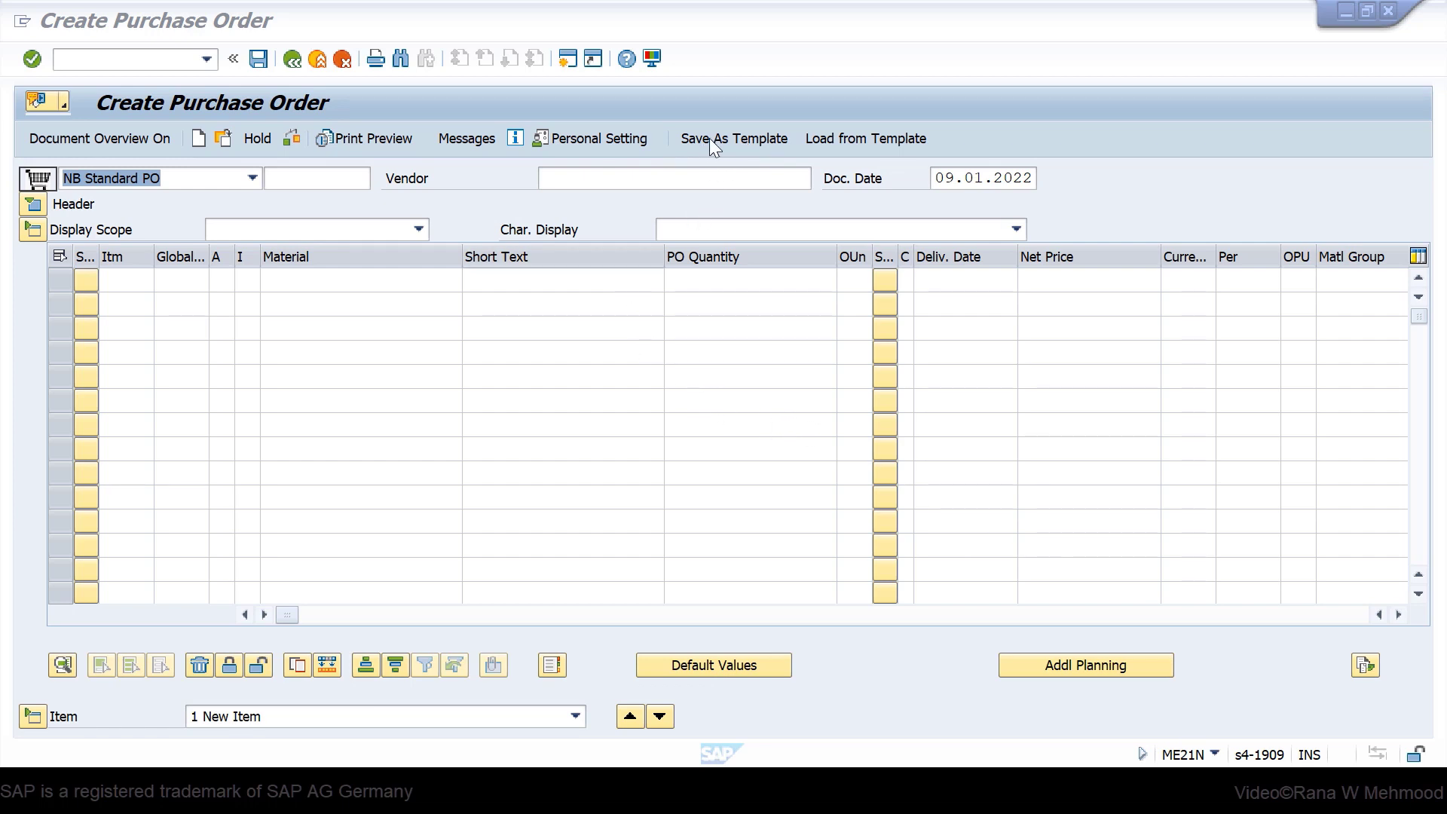
Step: Enter vendor 20101 and item 1 with material 661, quantity 100, then validate the item
left_click(679, 188)
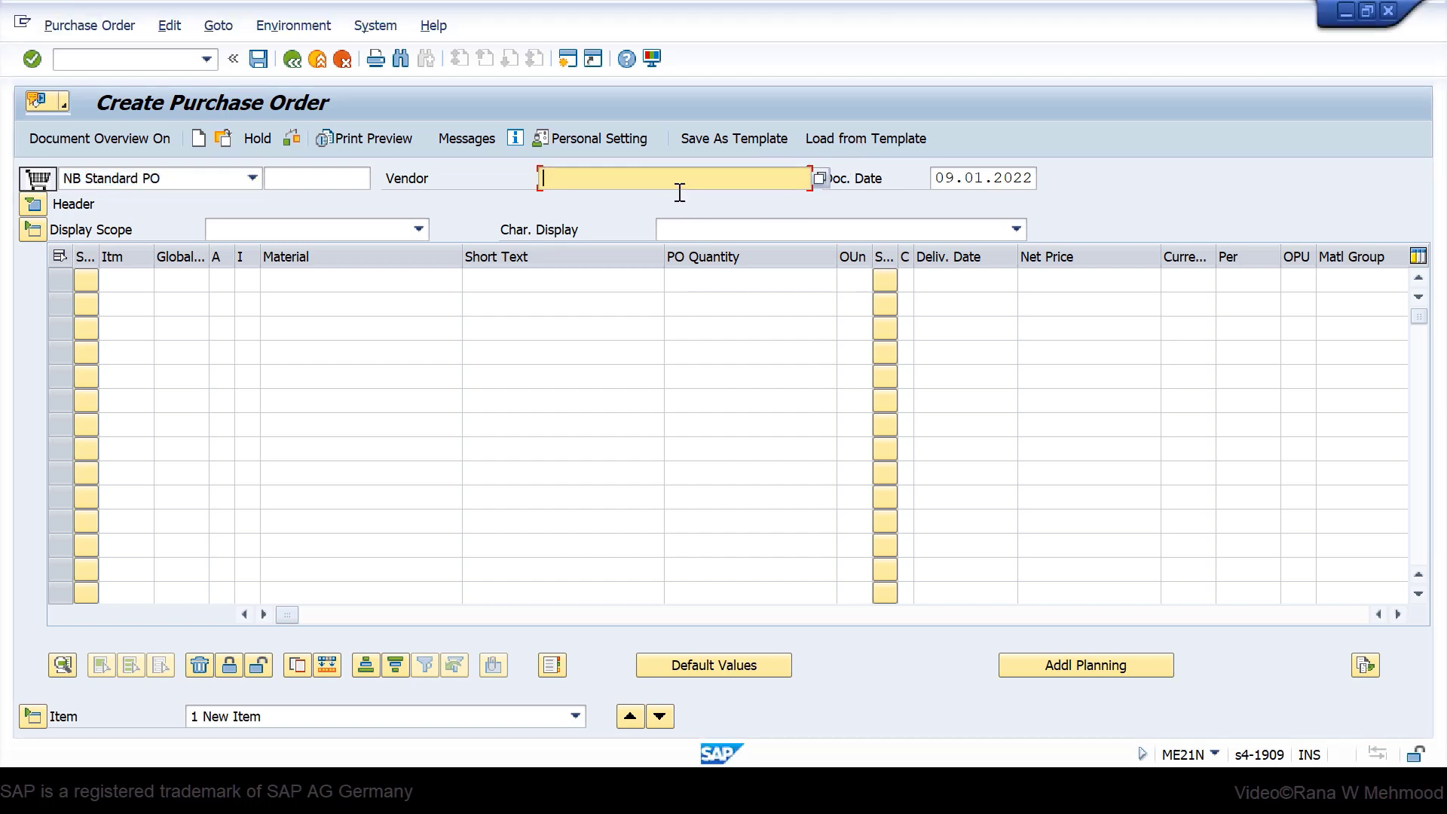
type("20101")
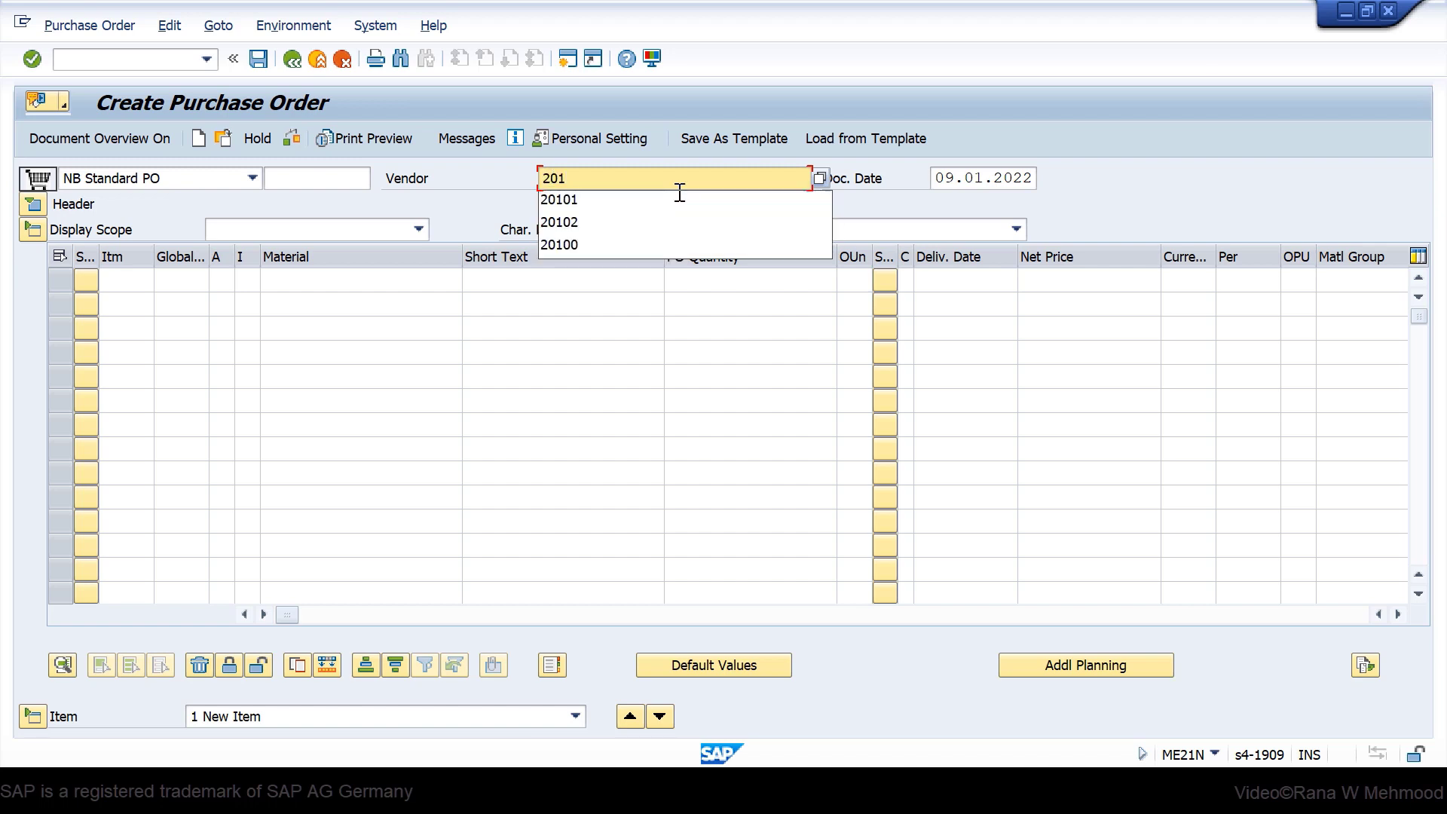
left_click(409, 283)
type("661")
key("Tab")
left_click(693, 283)
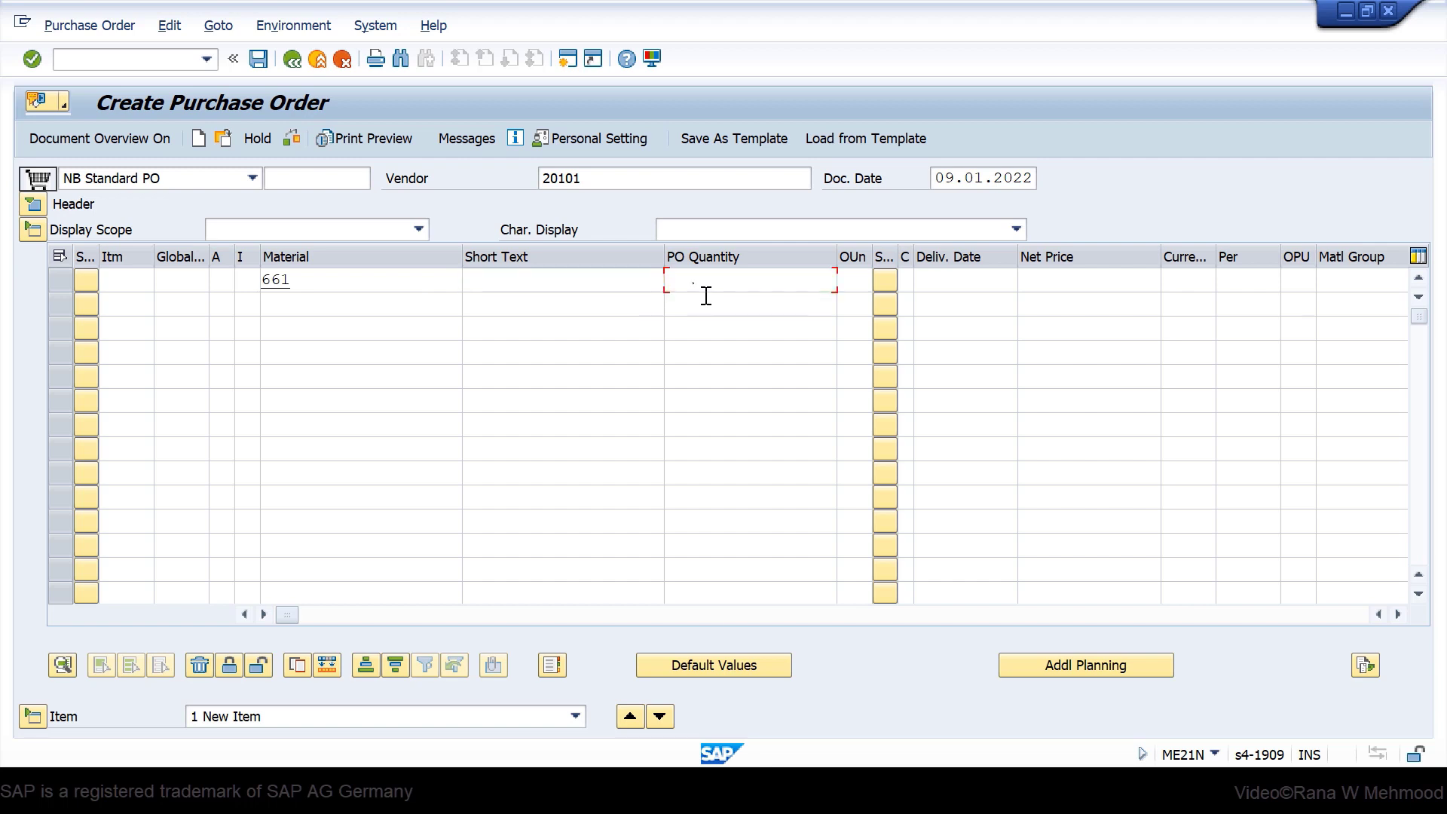
type("100")
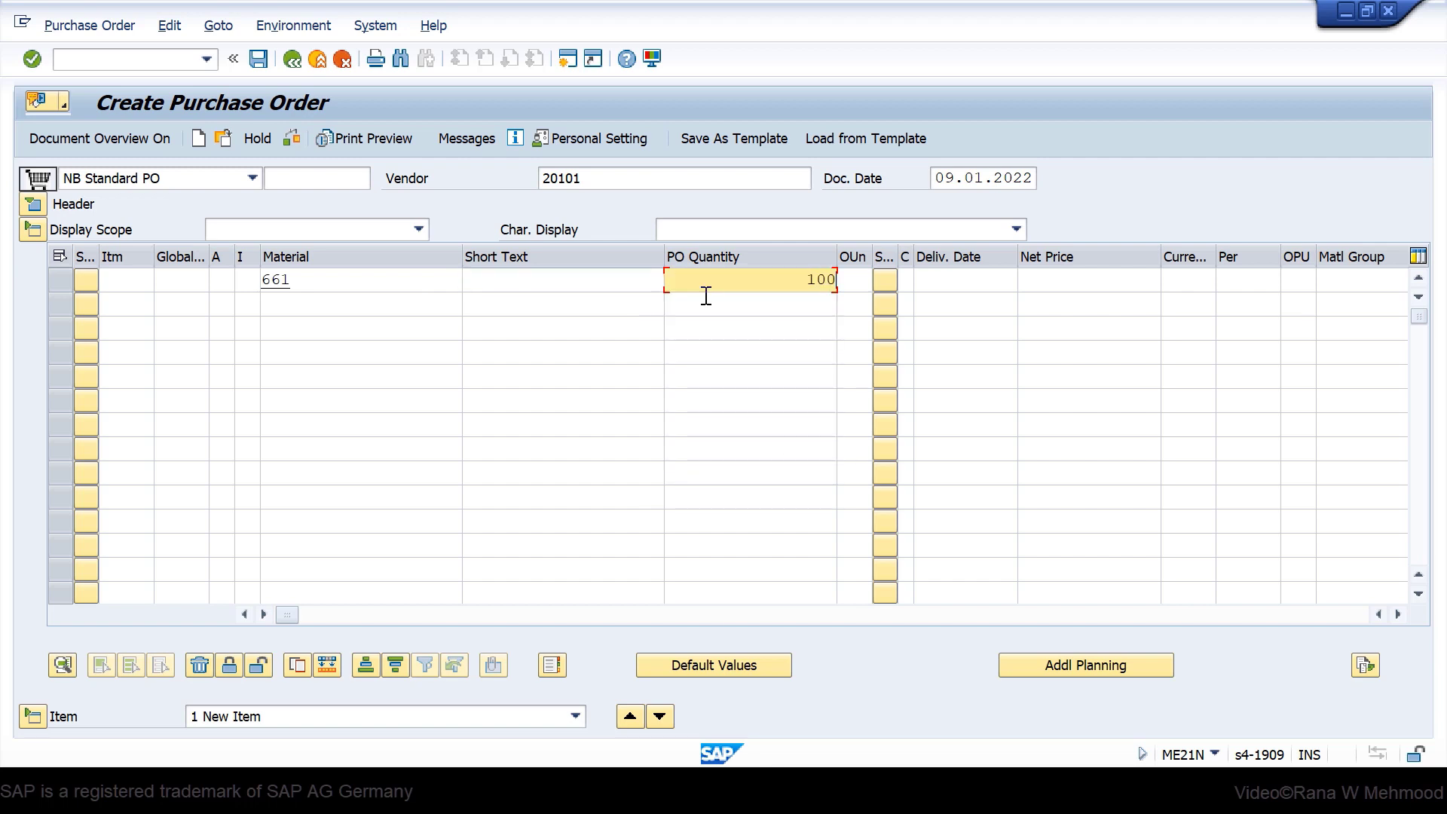
key("Return")
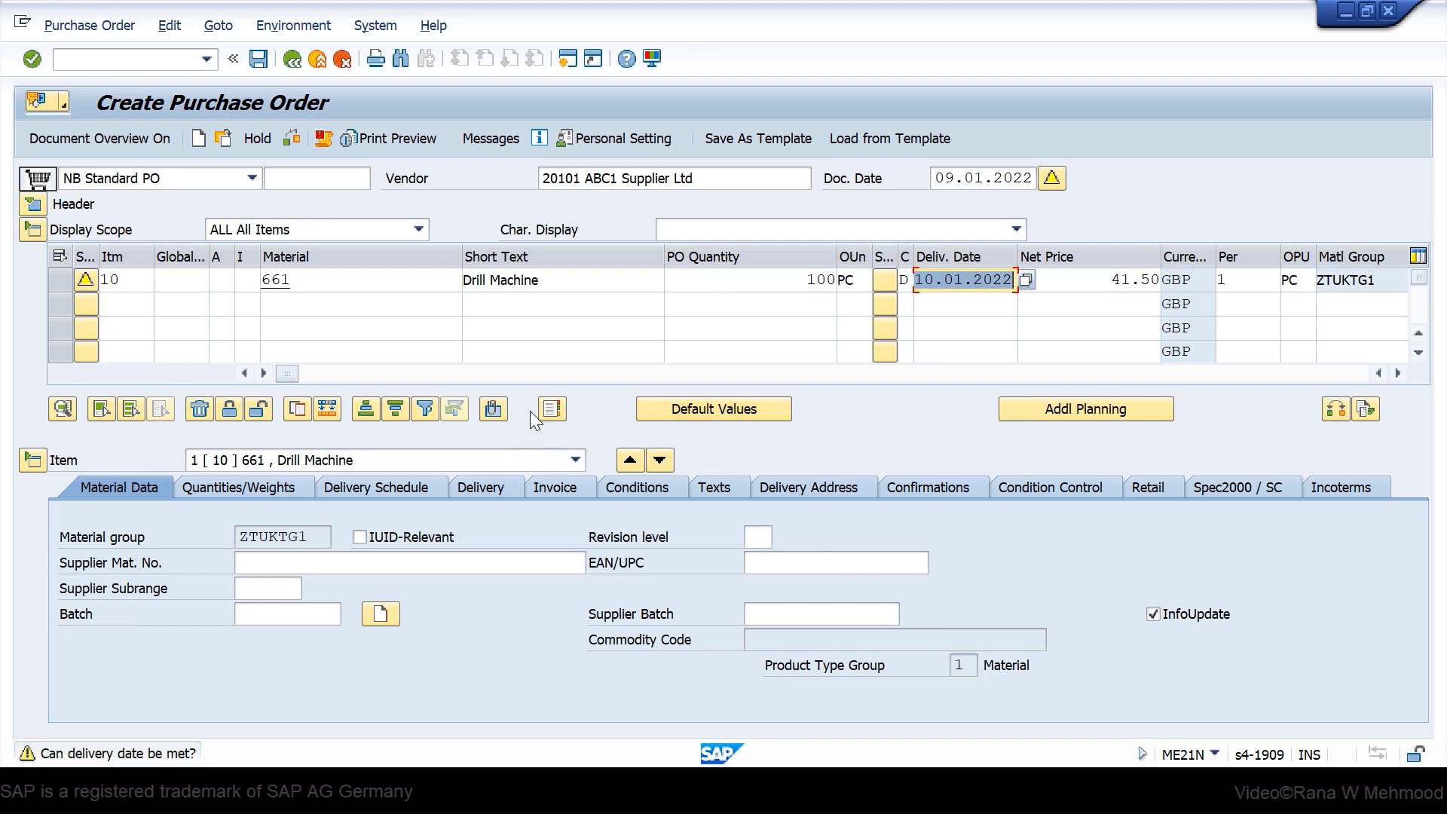
left_click_drag(288, 373, 242, 389)
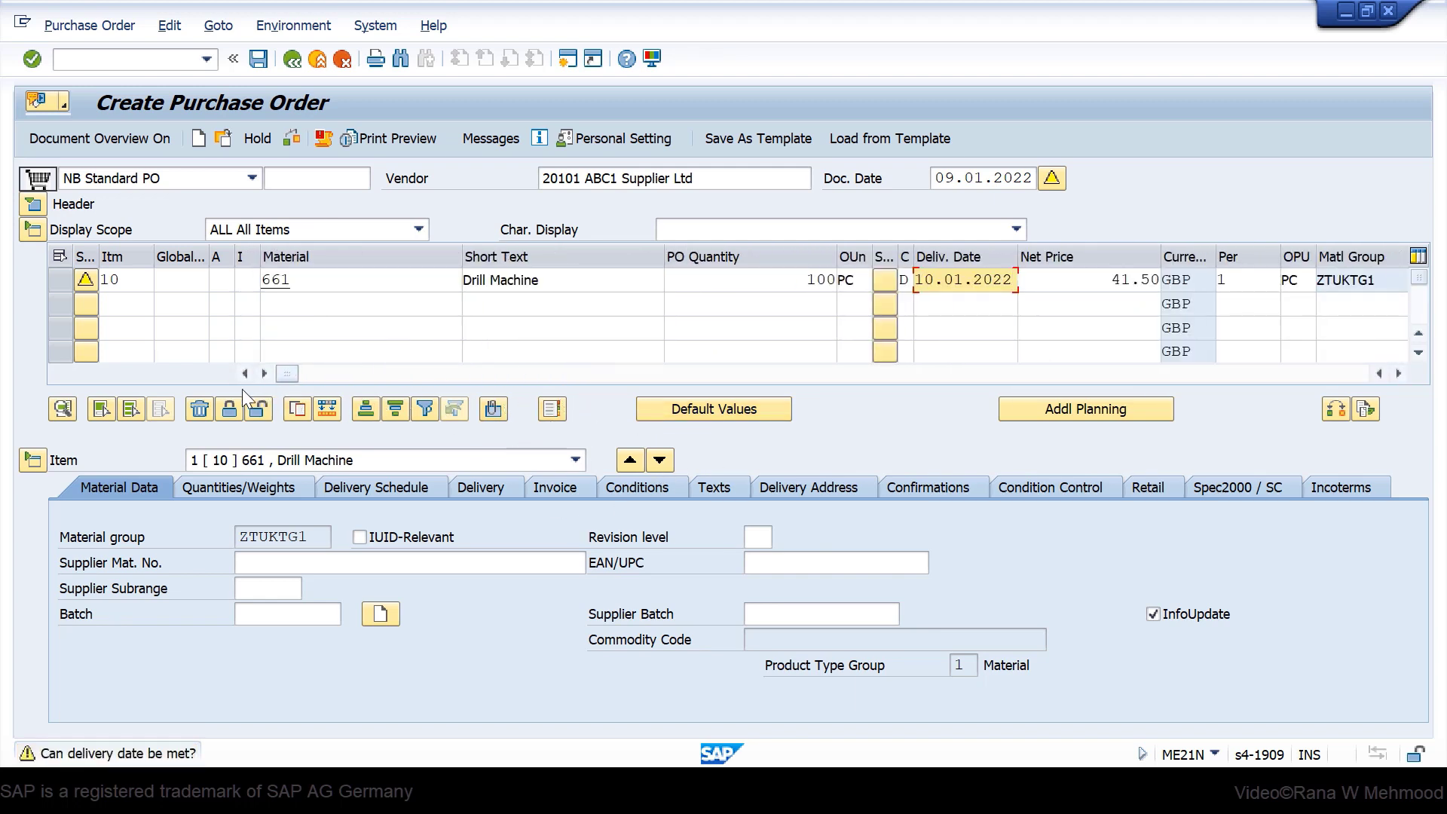
Step: Start saving the order as a template named 'Mat 661-20101'
left_click(776, 139)
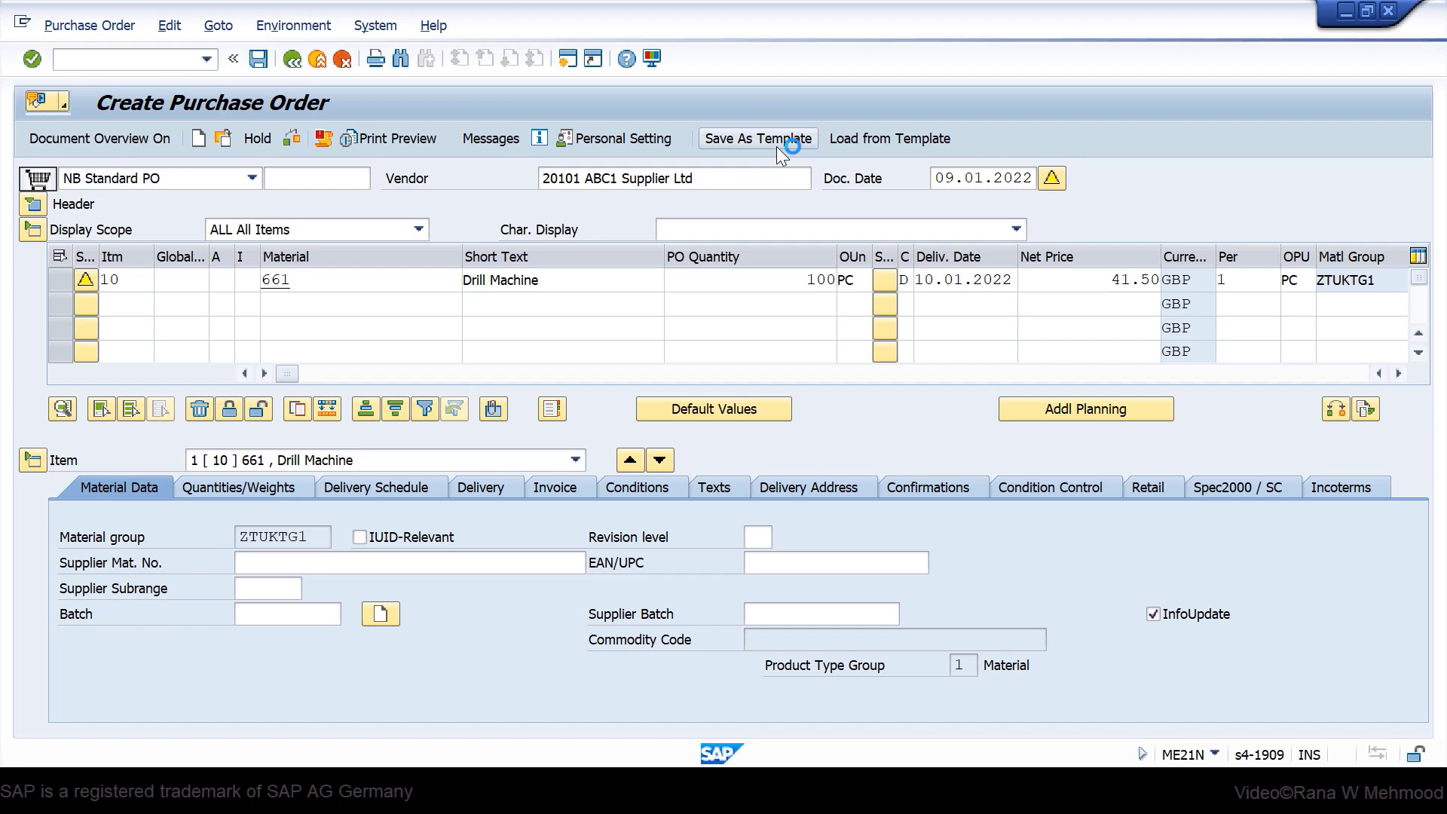
left_click_drag(801, 142, 369, 124)
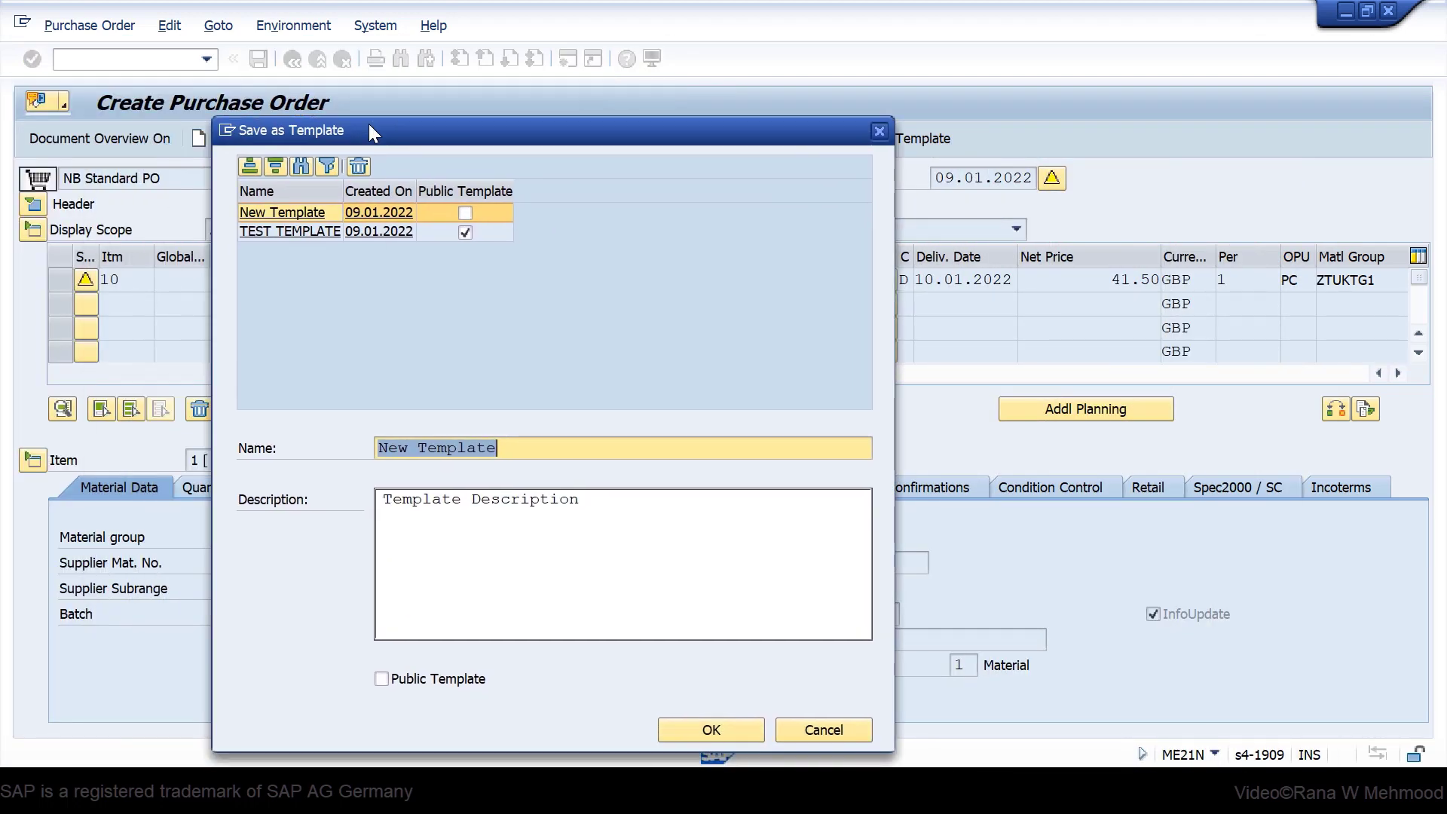
left_click_drag(544, 450, 385, 449)
left_click_drag(536, 133, 998, 69)
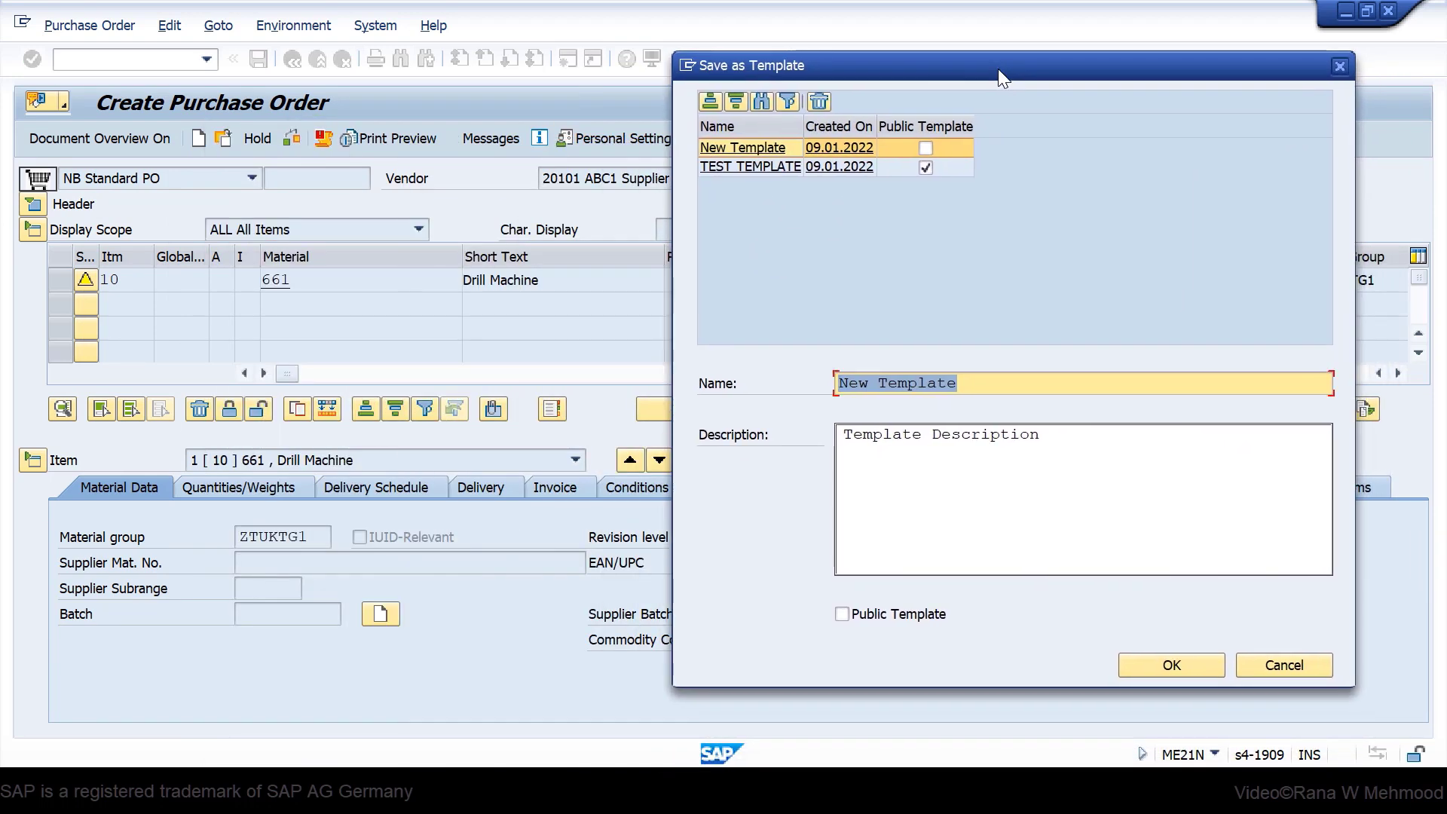
left_click(993, 401)
left_click_drag(1001, 397, 838, 384)
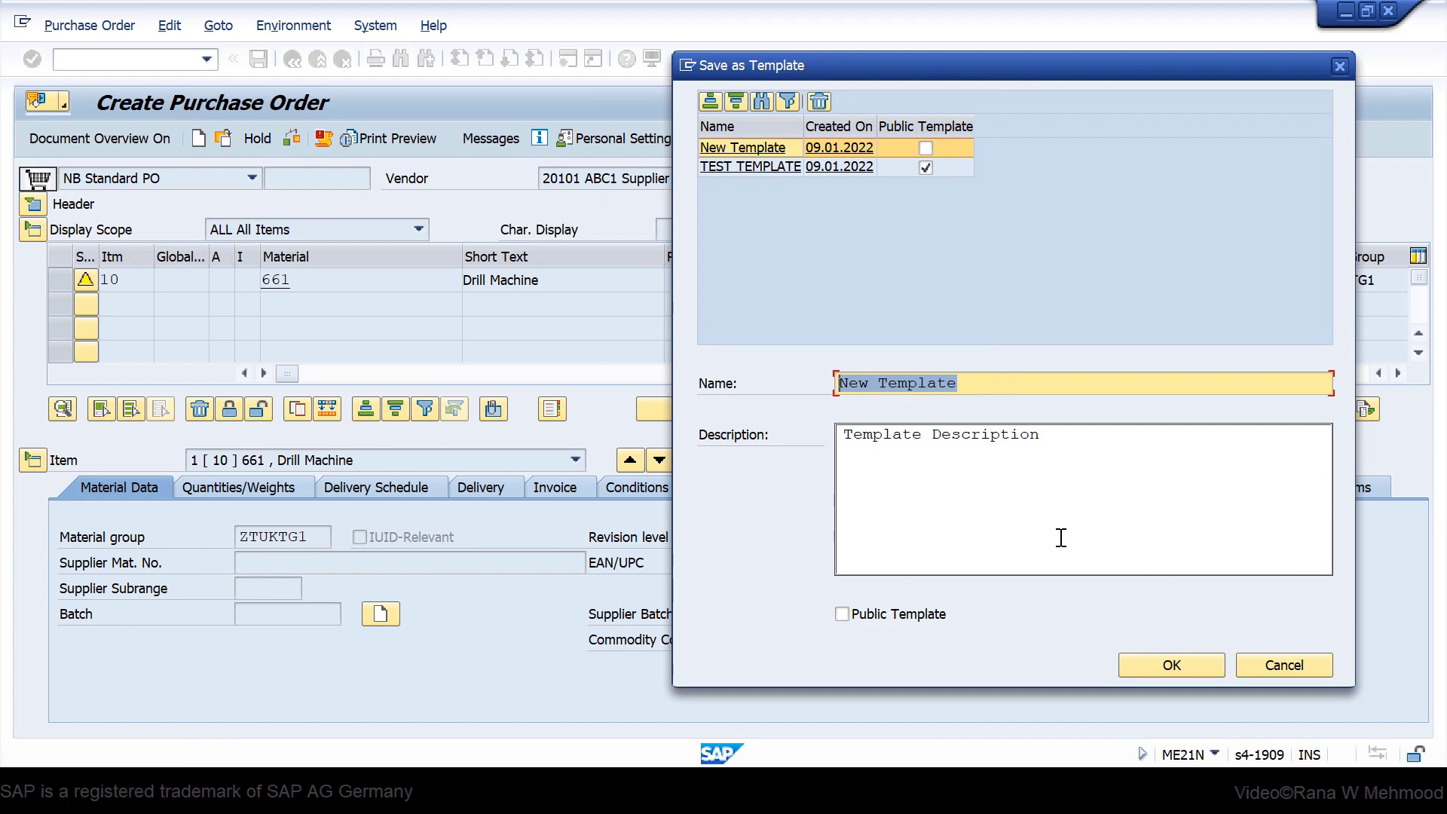
type("Mat")
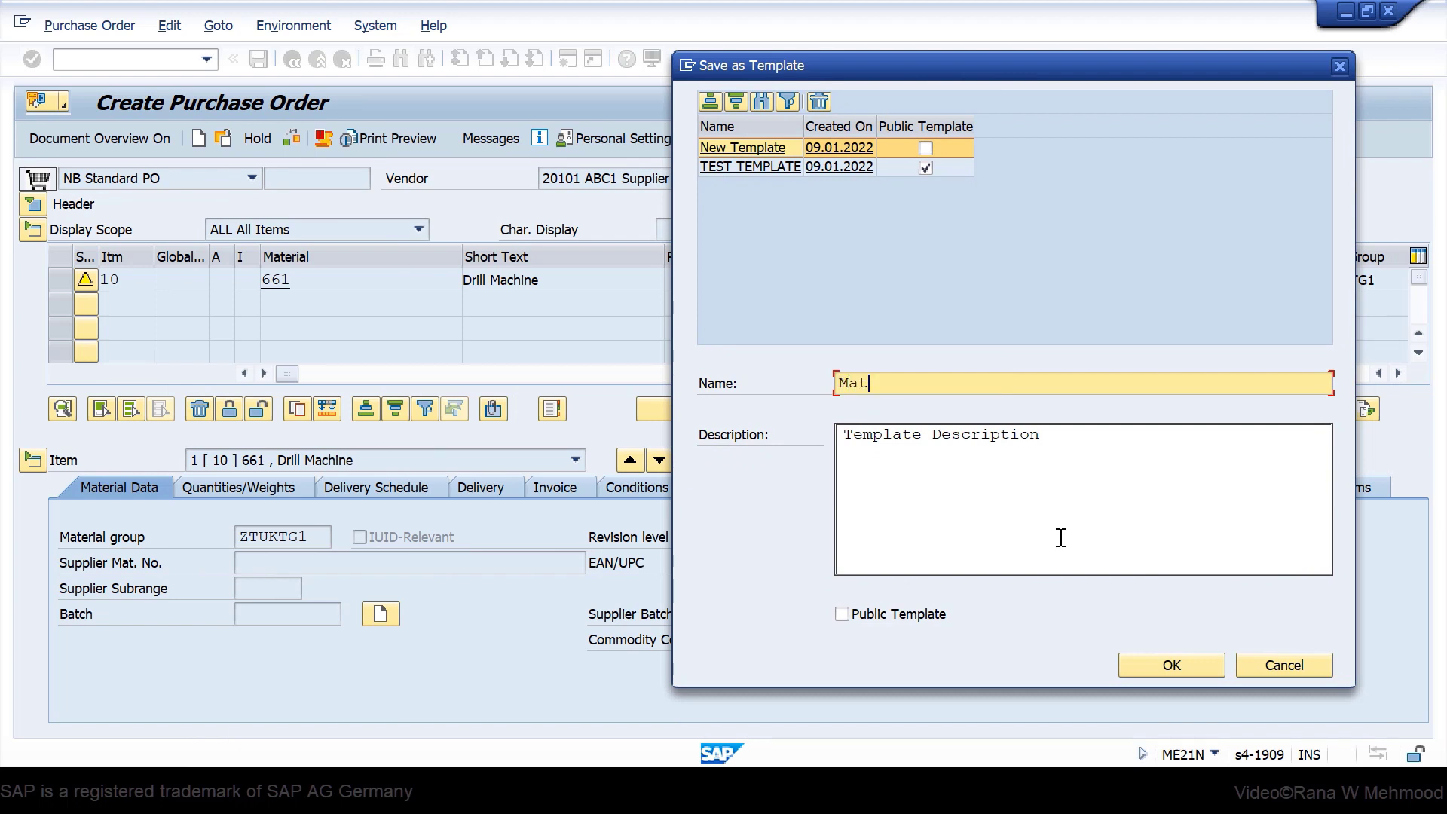
type(" 661-20101")
Step: Describe the template as 'Material 661 / Vendor 20101', make it public, and save it
left_click_drag(1089, 452, 823, 442)
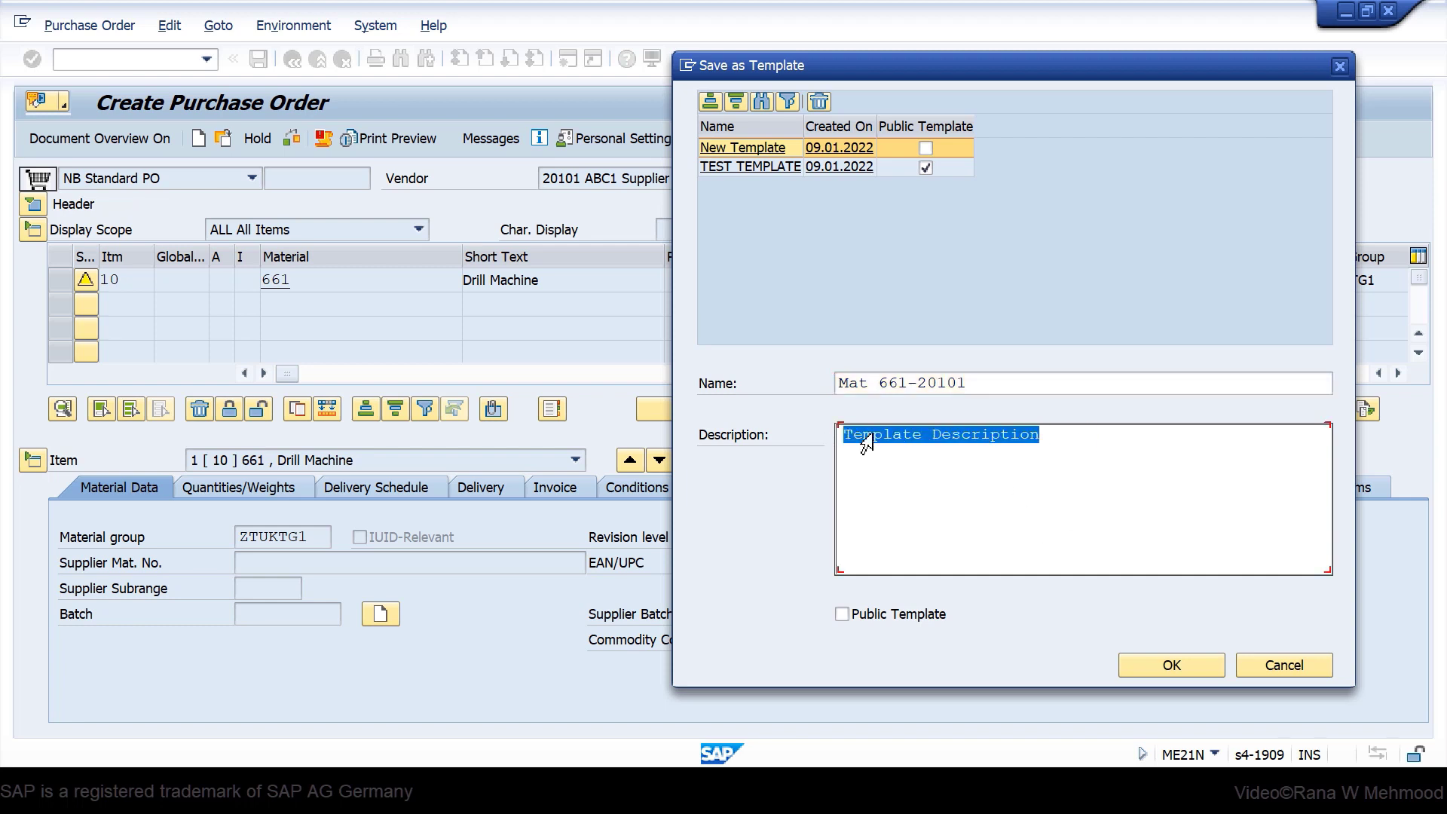
type("Material")
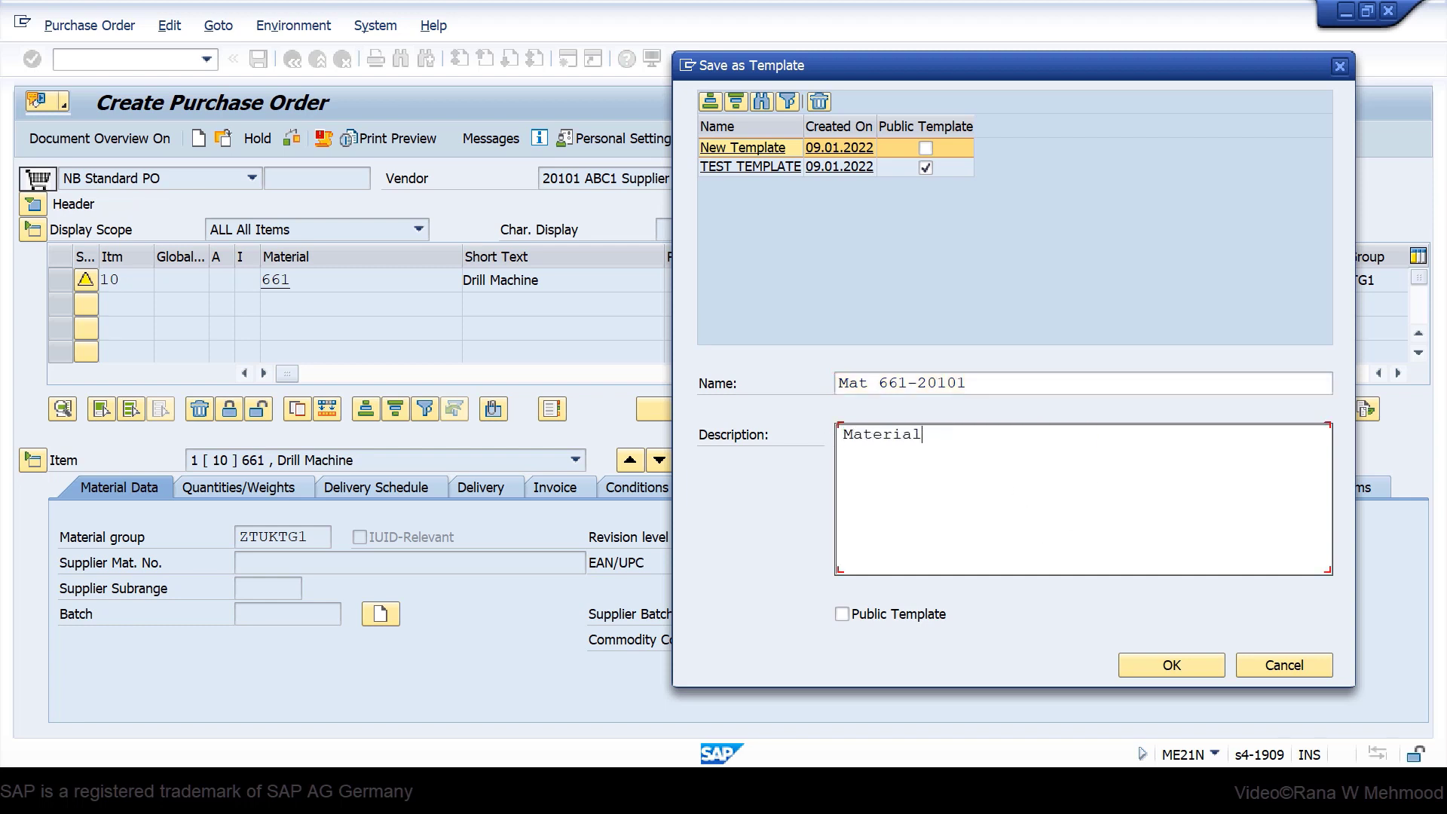
type(" 661")
key("Return")
type("Vendor 20101")
left_click(843, 614)
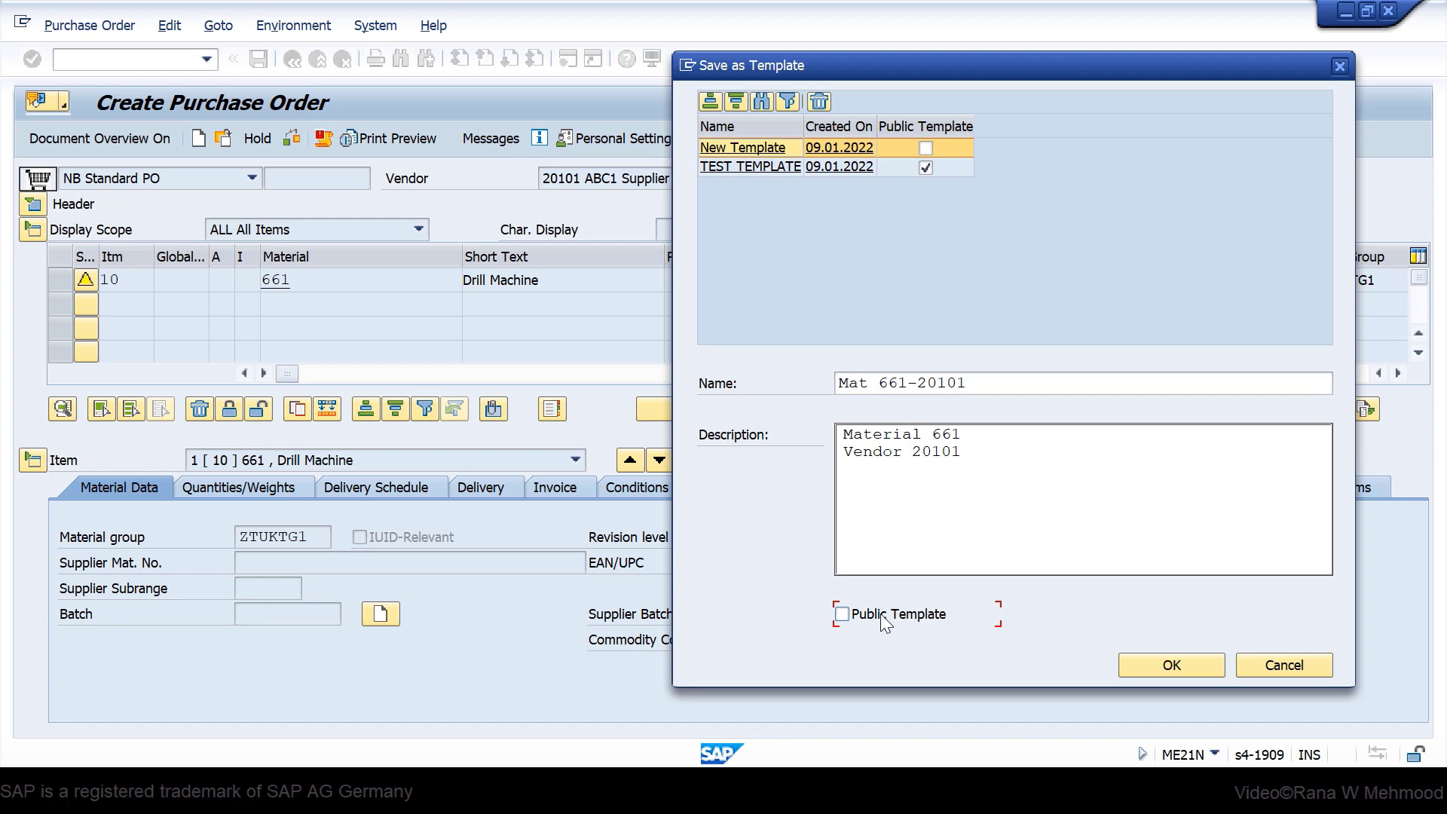
left_click(842, 614)
left_click(1146, 668)
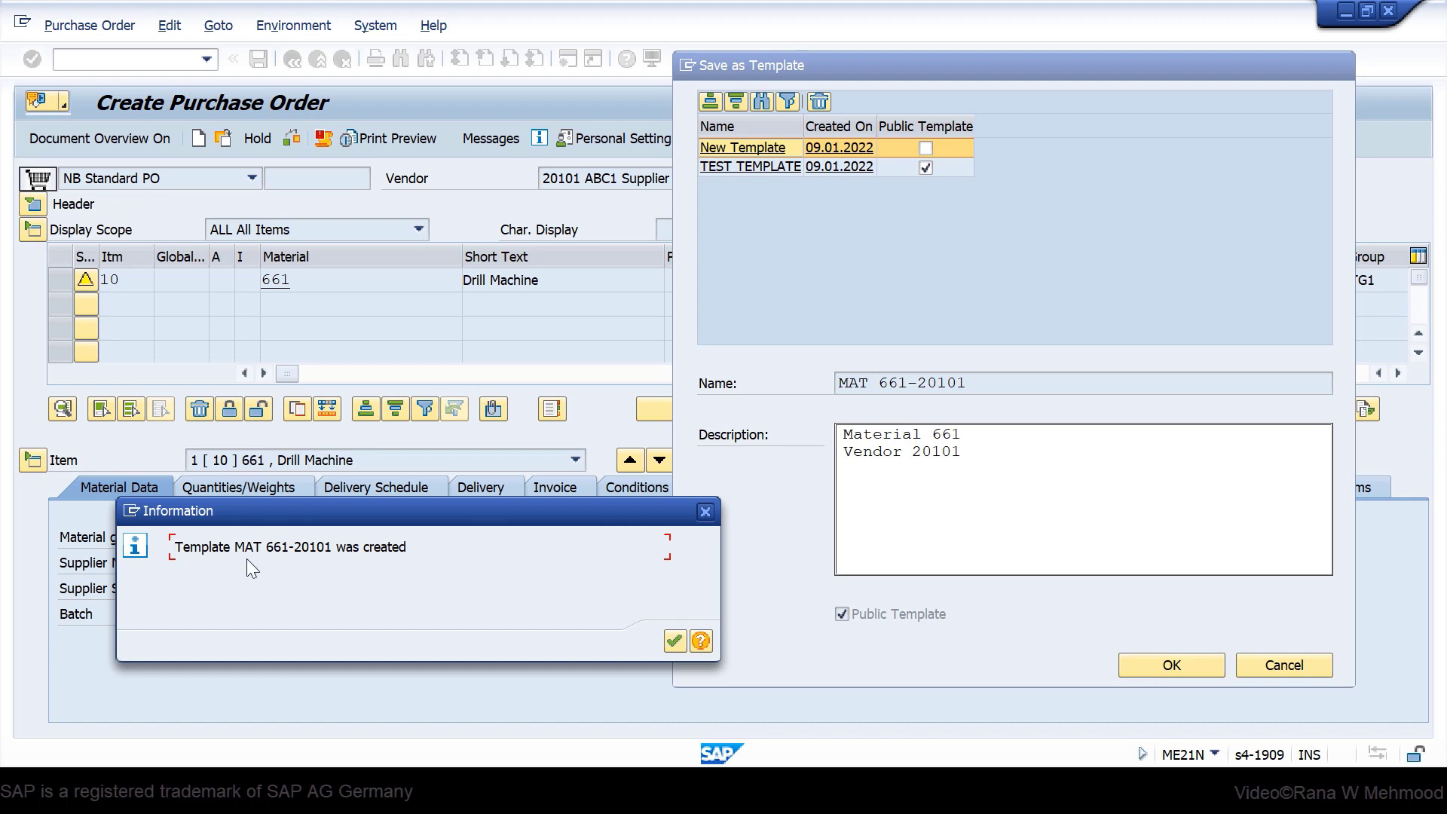
left_click(675, 640)
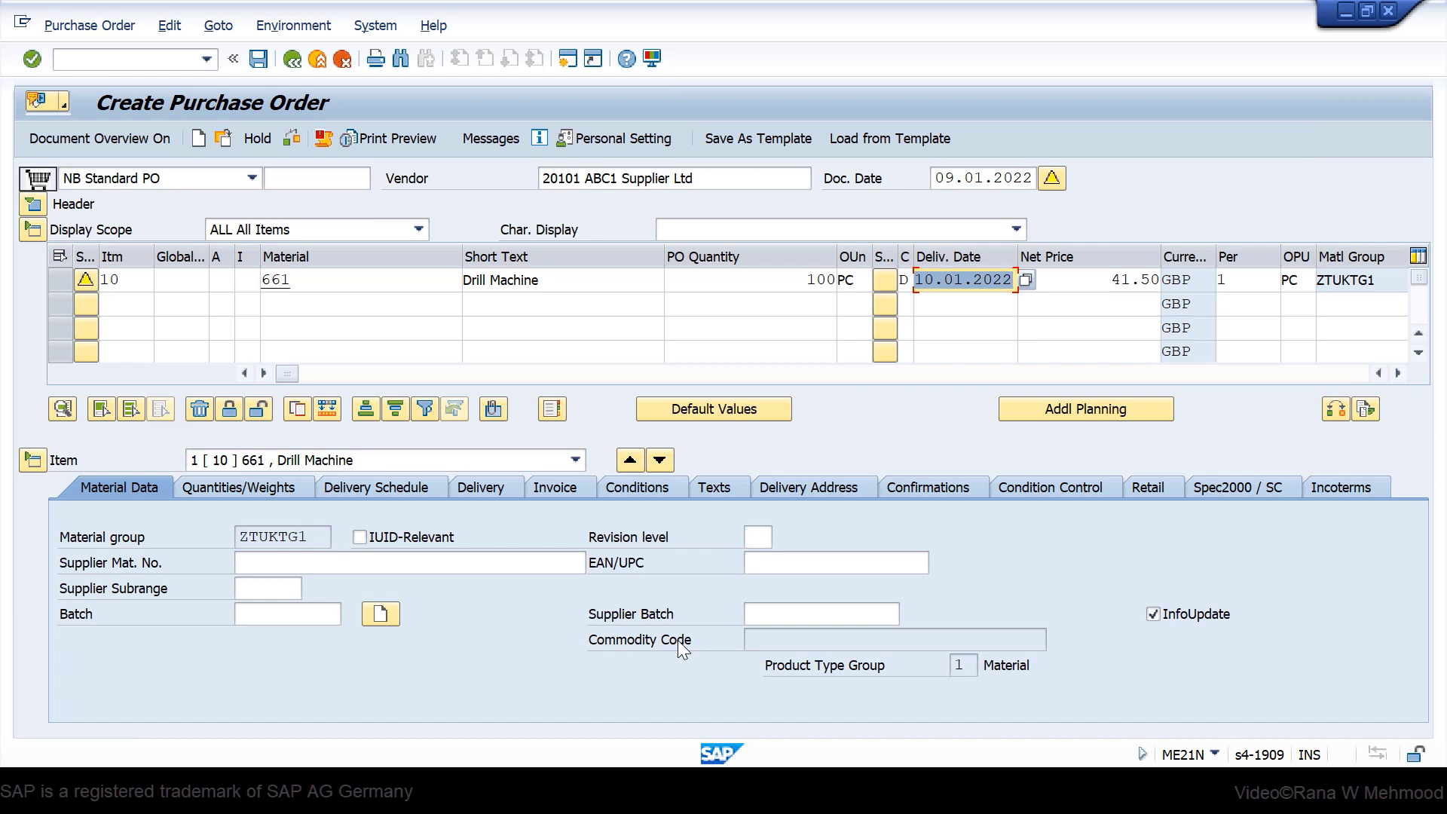
Step: Restart ME21N with /nme21n to get a blank purchase order
left_click(186, 79)
type("/nme21n")
key("Return")
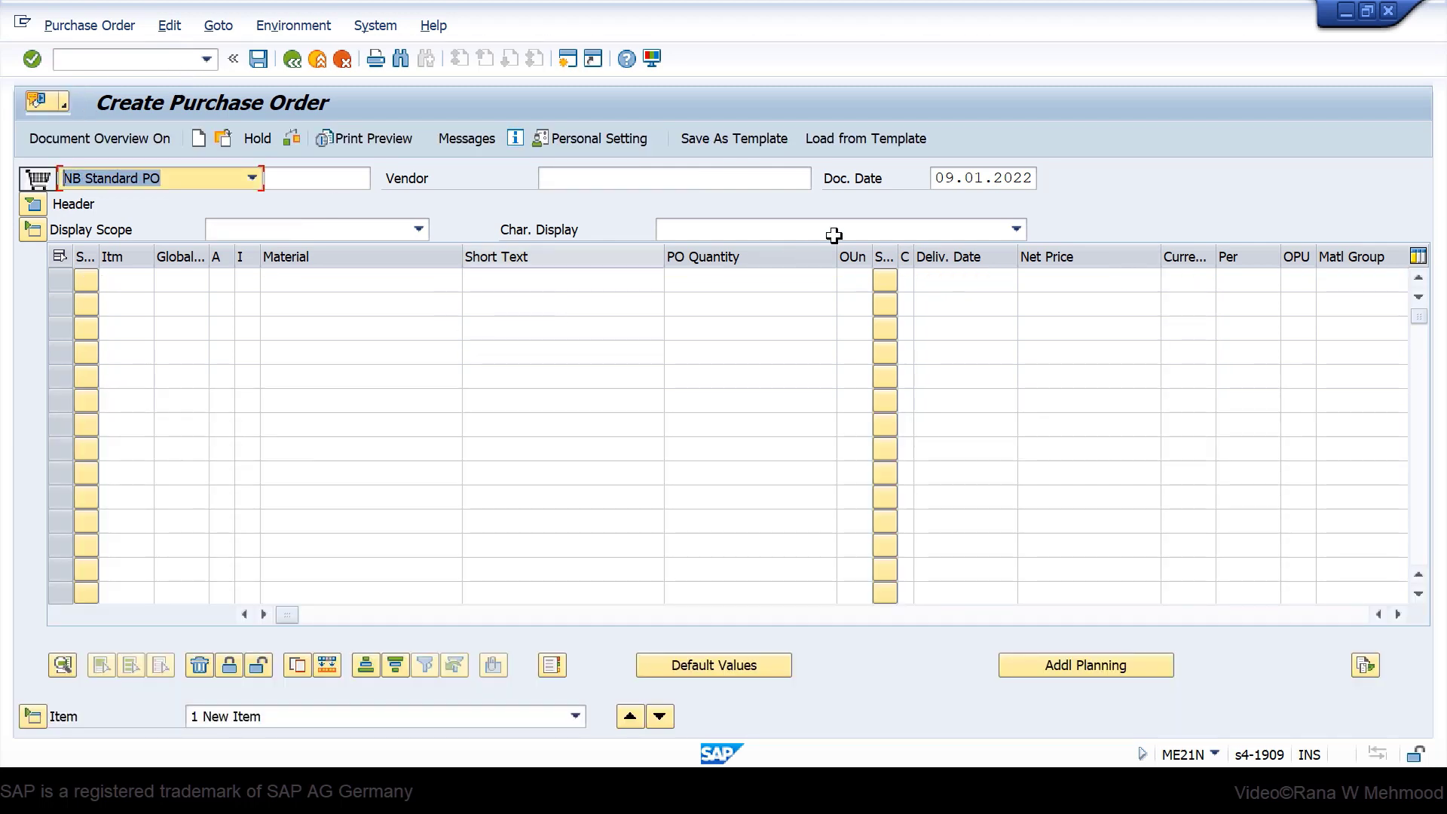
Step: Load template MAT 661-20101 with its header data into the new order
left_click(879, 140)
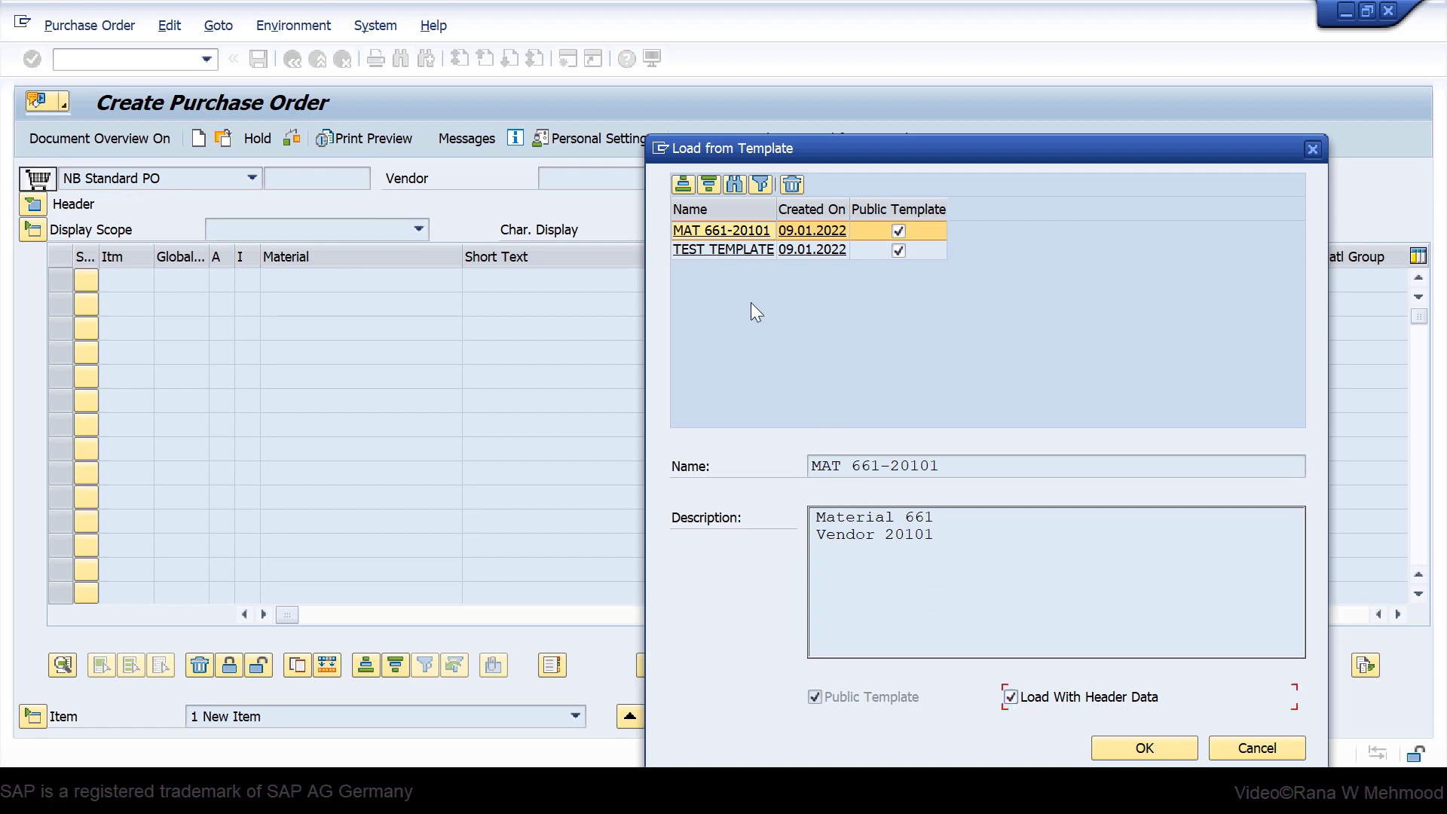
double_click(730, 230)
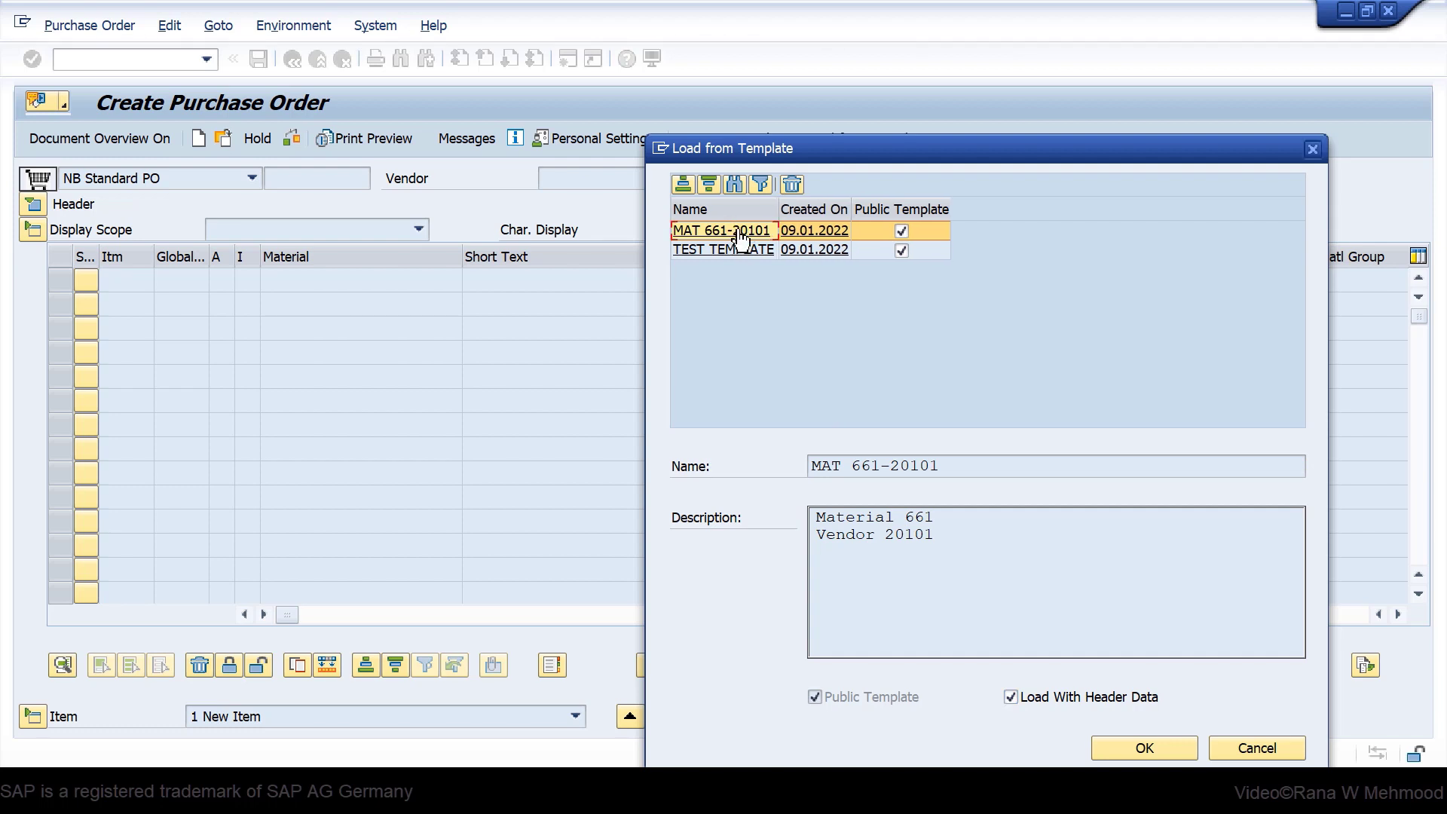
left_click(1145, 748)
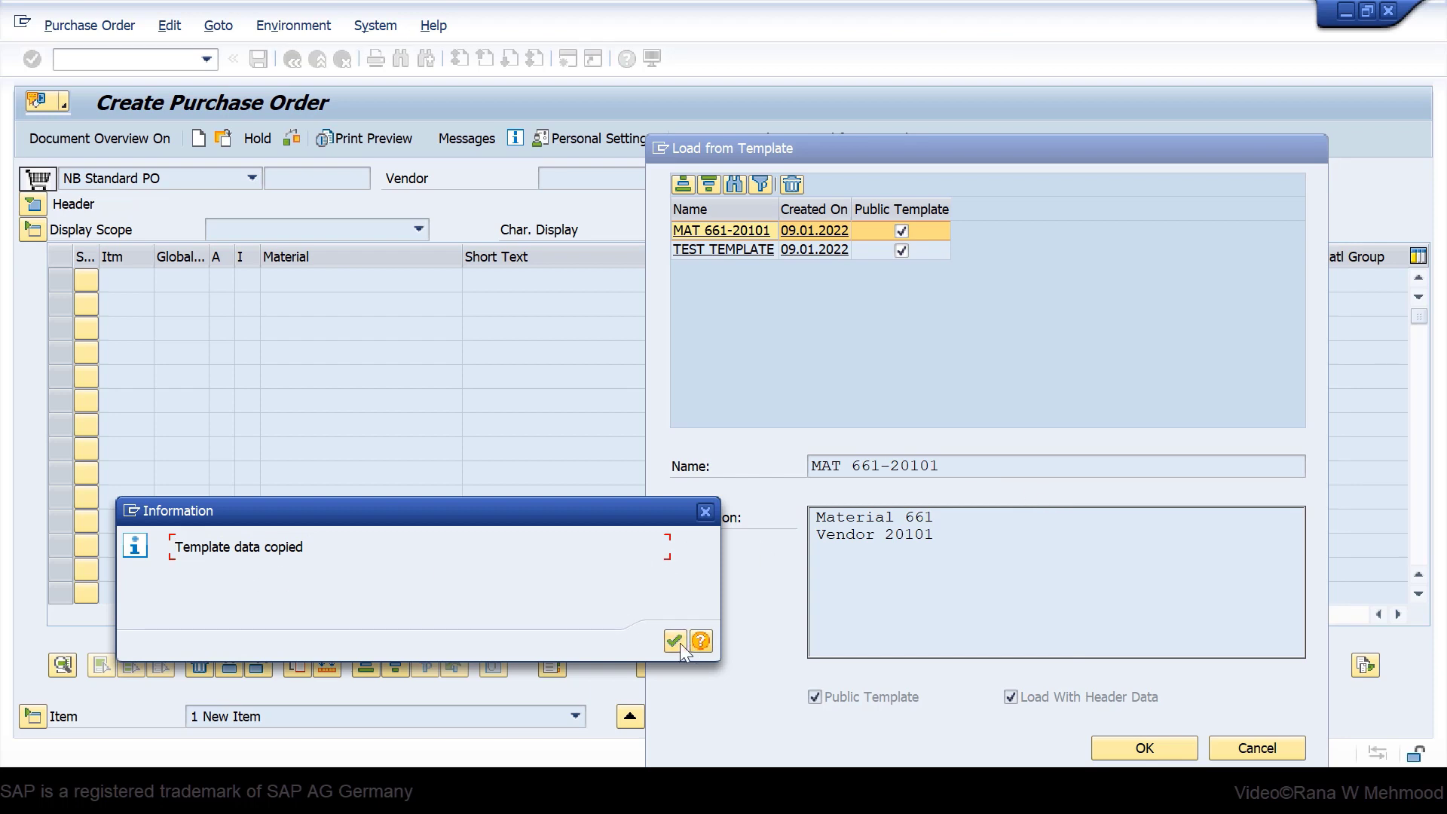
left_click(673, 643)
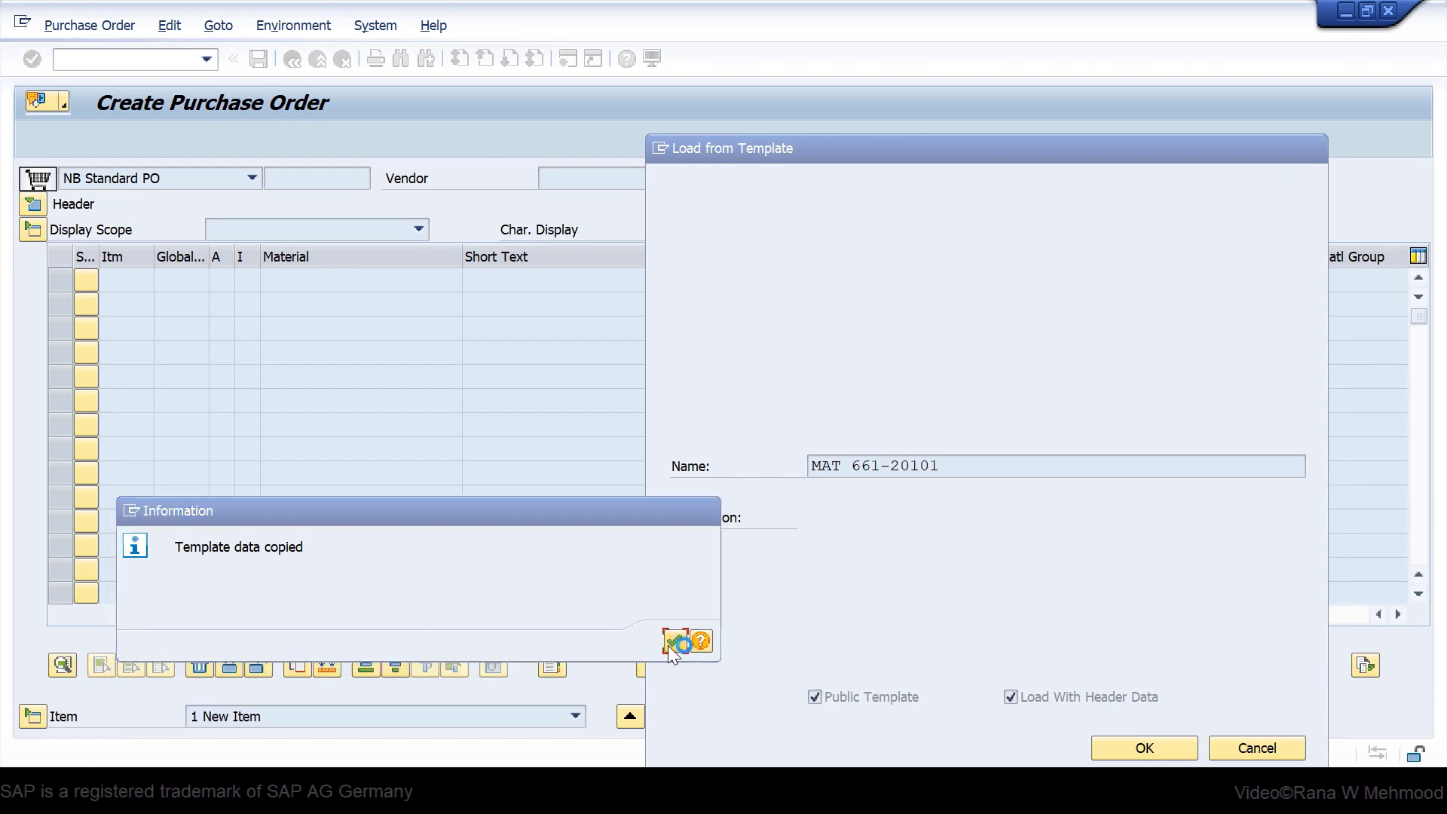